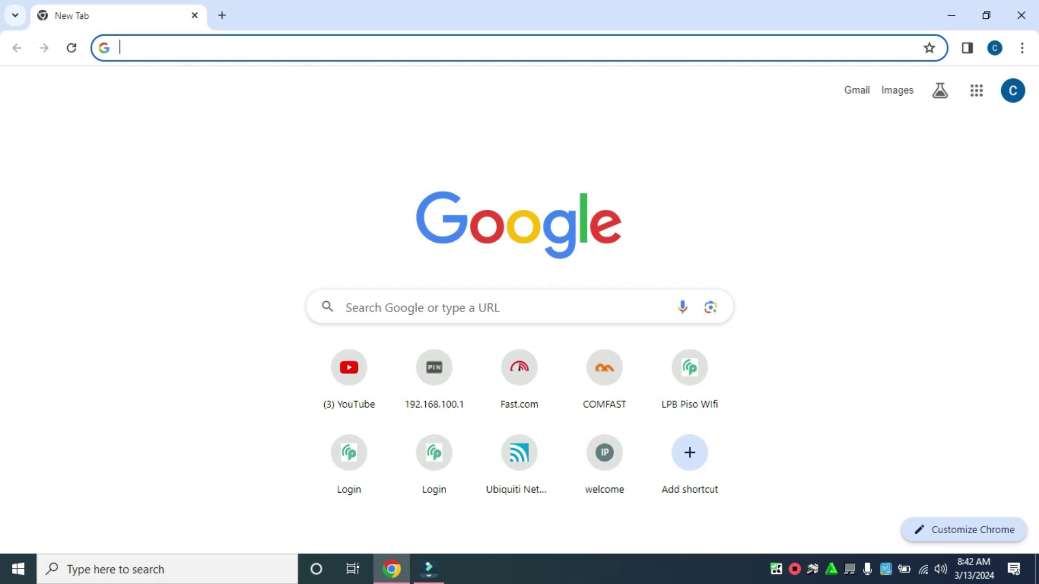
Load the router's admin page at 192.168.0.1 in Chrome
type("192.16")
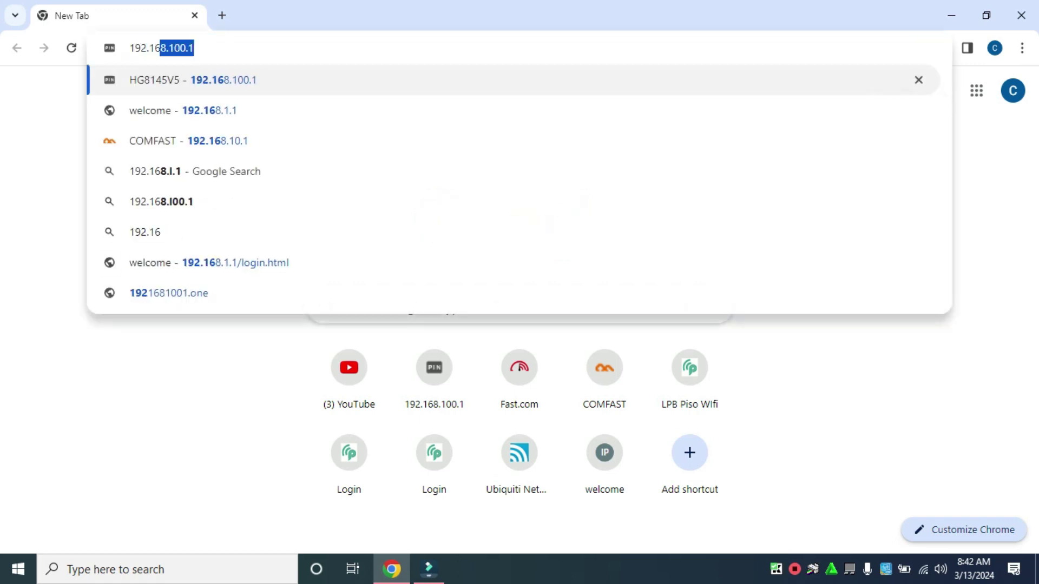
type("8.0.1")
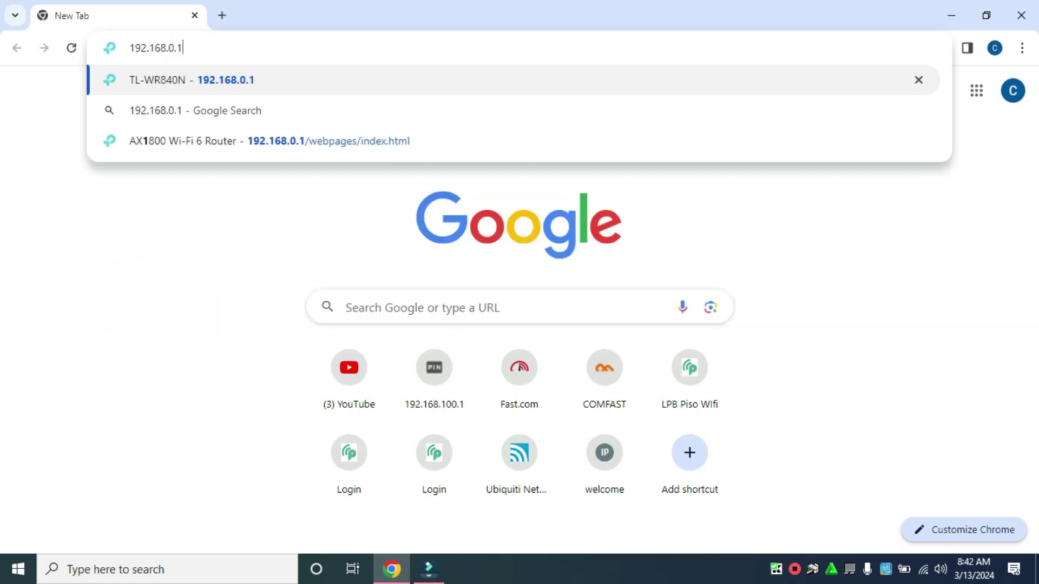
key("Return")
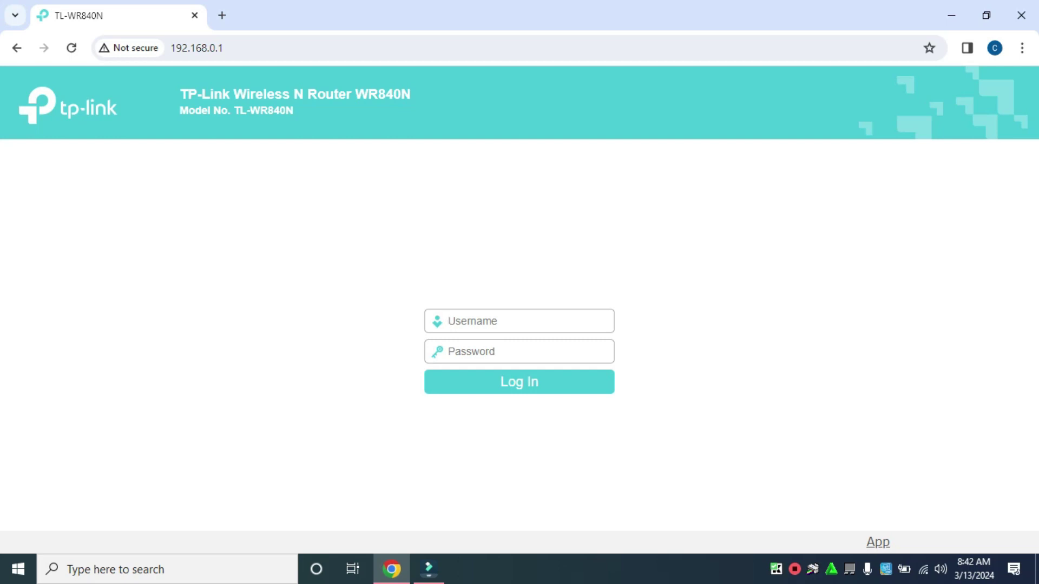
Log in to the router with the admin credentials and dismiss Chrome's password-breach warning
type("adminadmin")
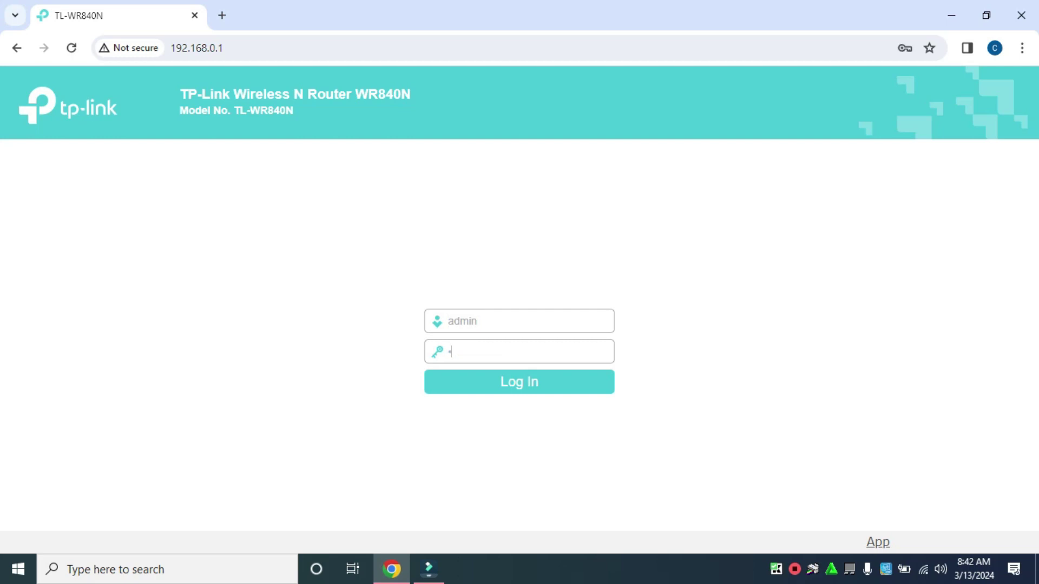
key("Return")
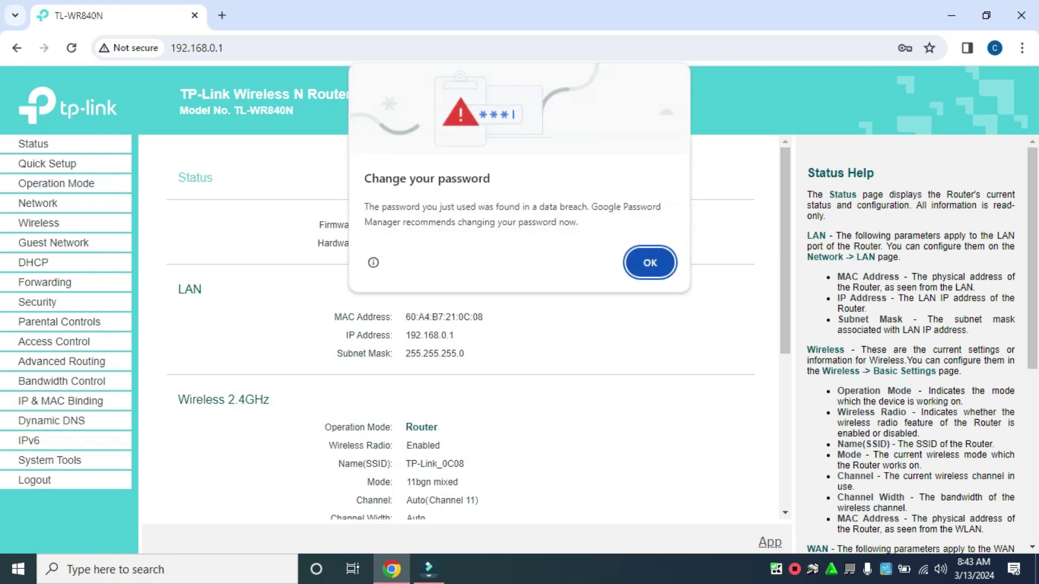
key("Return")
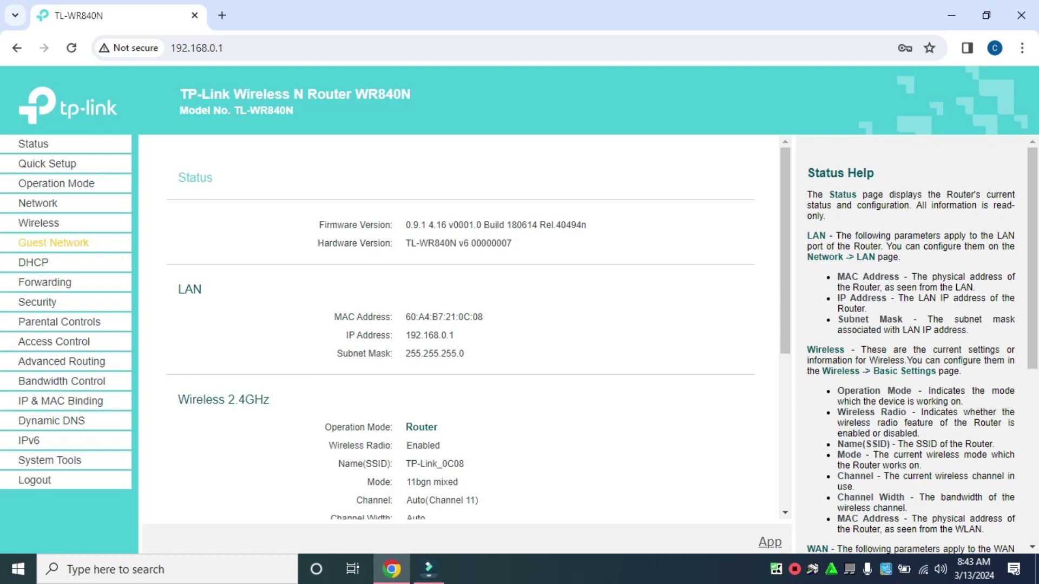
Change the LAN IP address from 192.168.0.1 to 192.168.5.1, save, and confirm the reboot
left_click(38, 203)
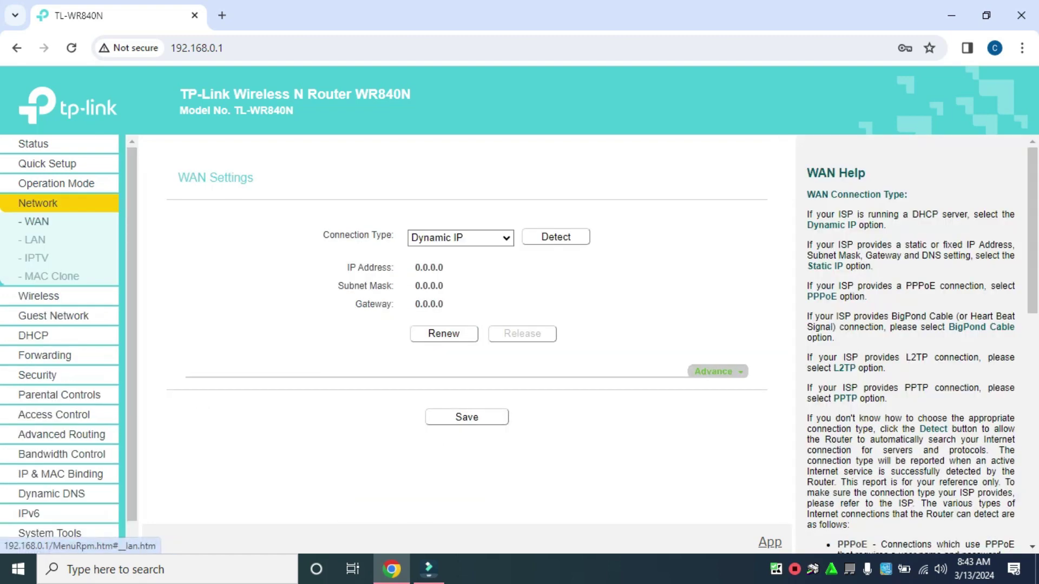
left_click(34, 239)
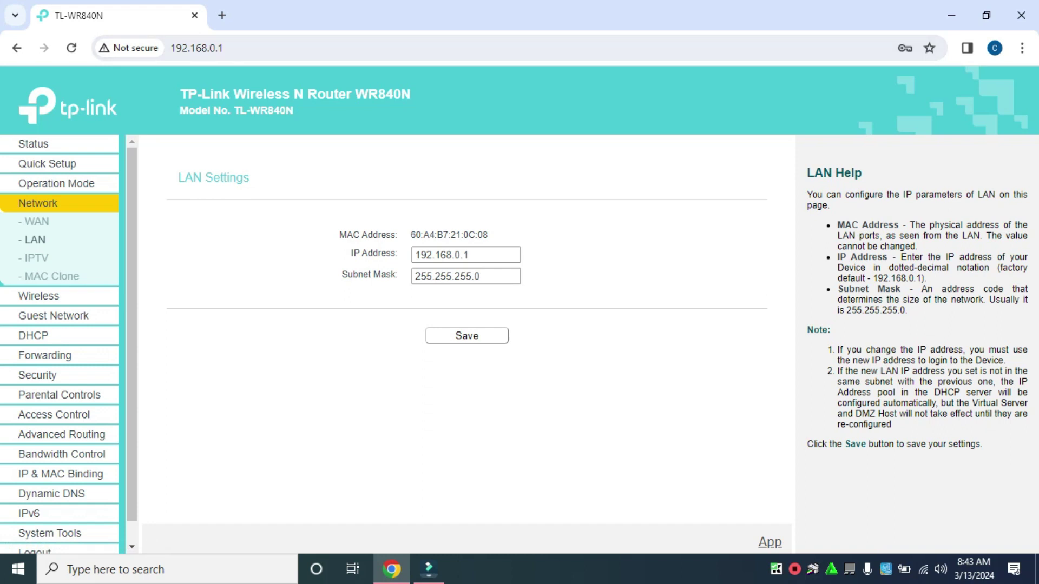
left_click(468, 255)
key("BackSpace")
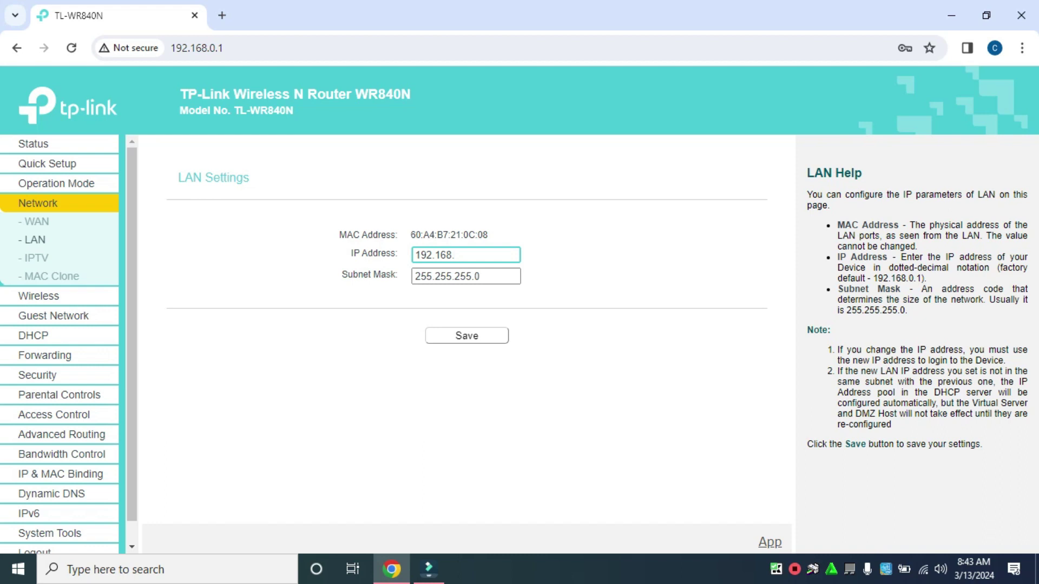
type("5.1")
left_click(467, 336)
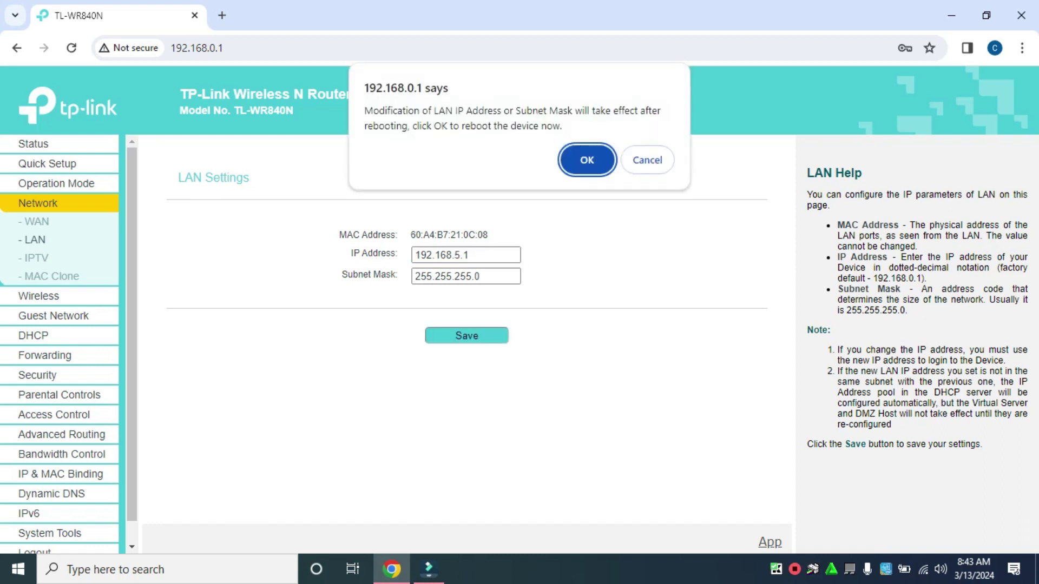
key("Return")
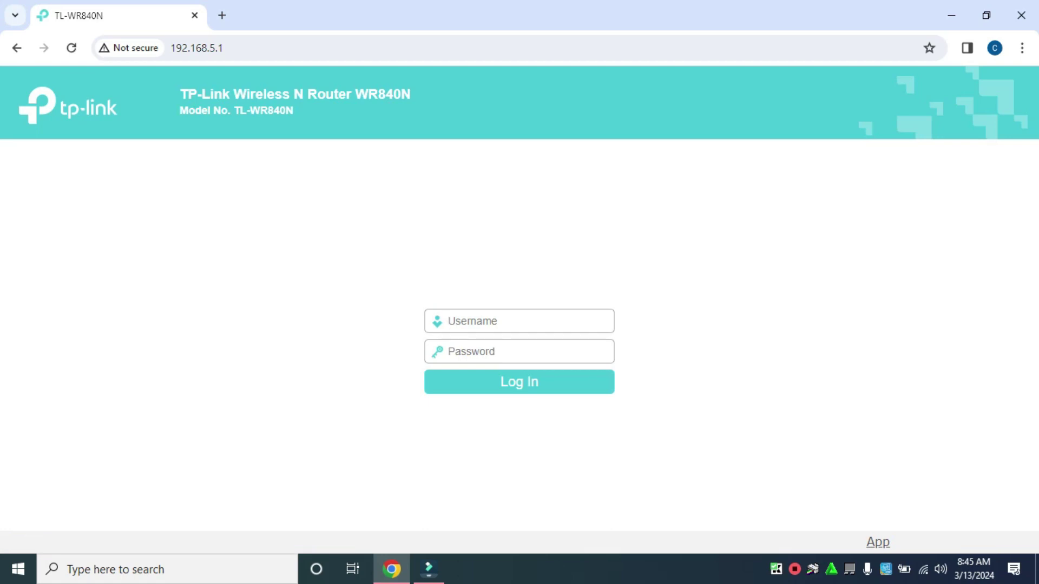
Log back in at 192.168.5.1, decline saving the password, and check the new LAN IP
type("admin")
key("Tab")
type("admin")
key("Return")
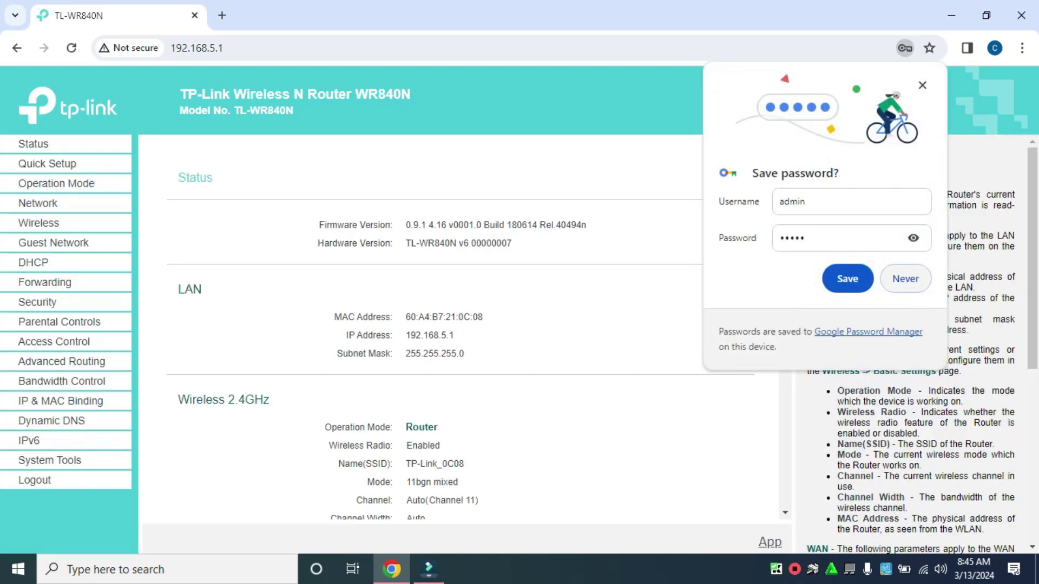
key("Return")
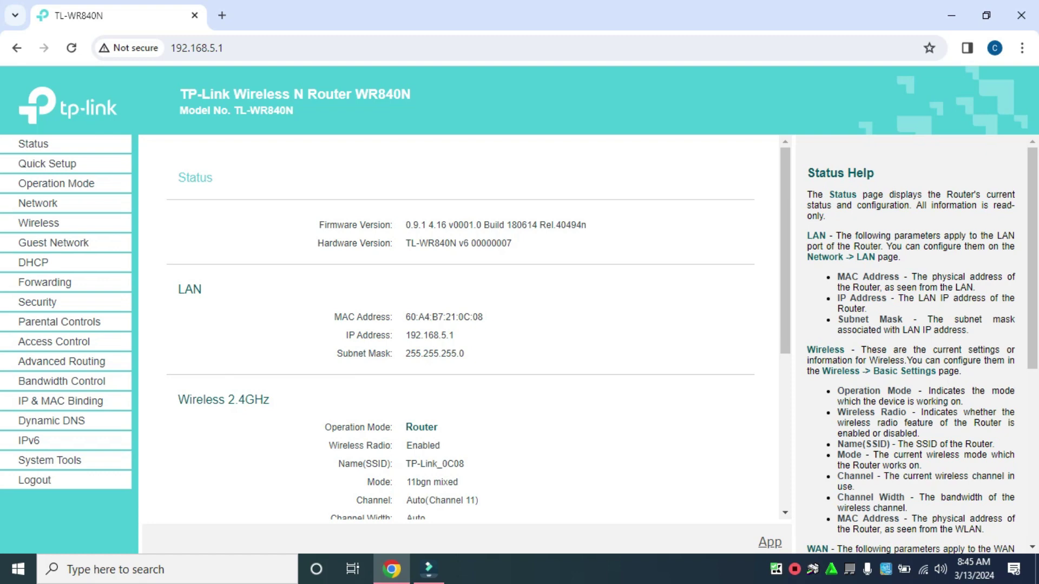
double_click(429, 336)
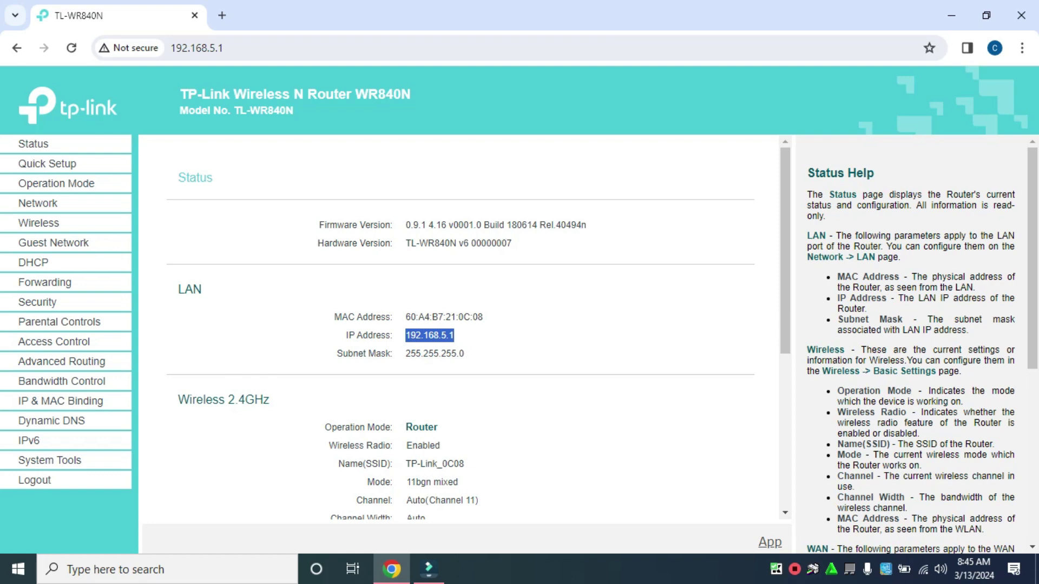
key("ctrl+l")
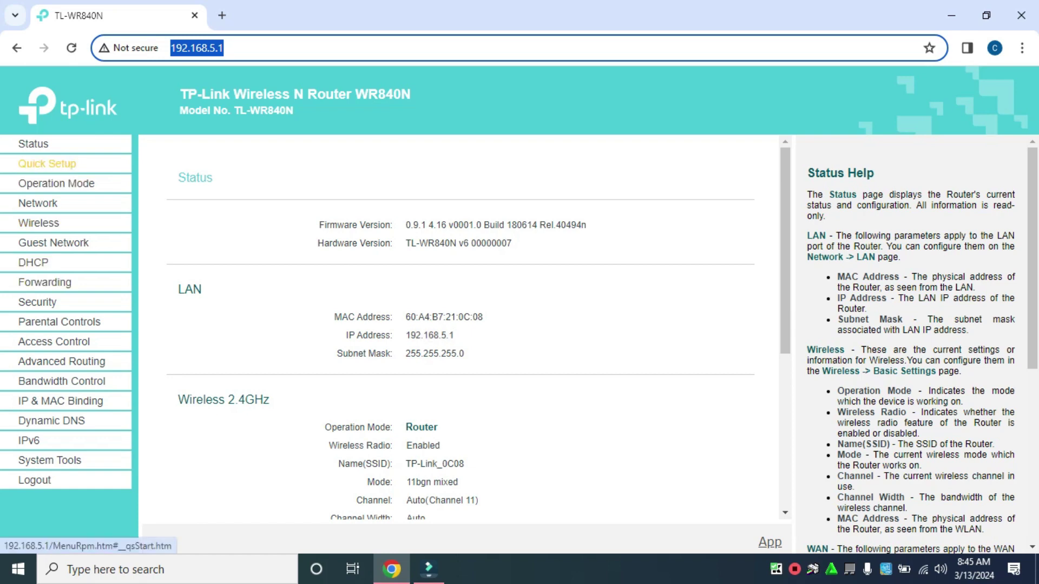
Run Quick Setup with Wireless Router mode and Auto-Detect connection type up to MAC Clone
left_click(47, 163)
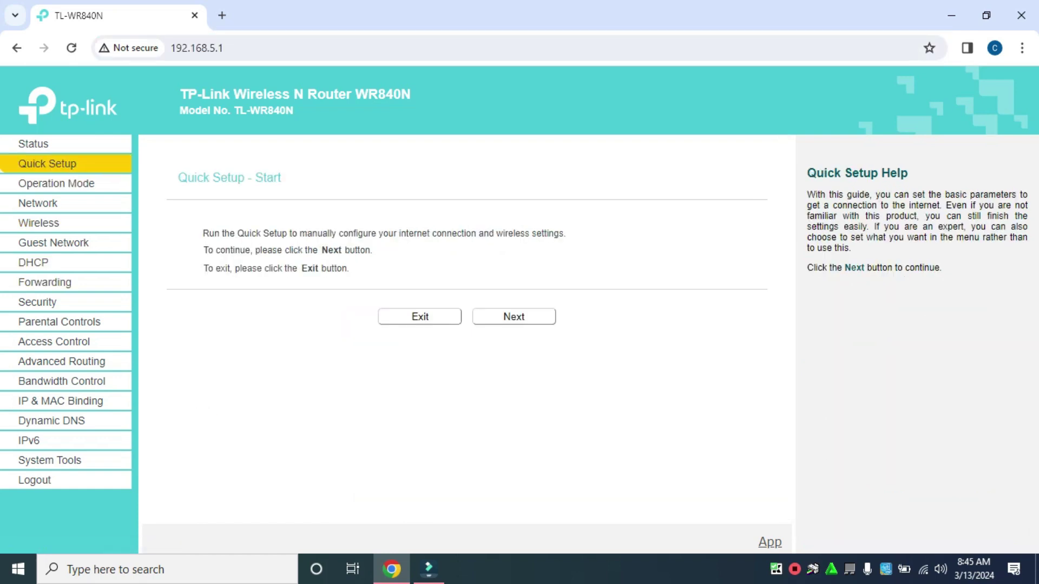
left_click(514, 317)
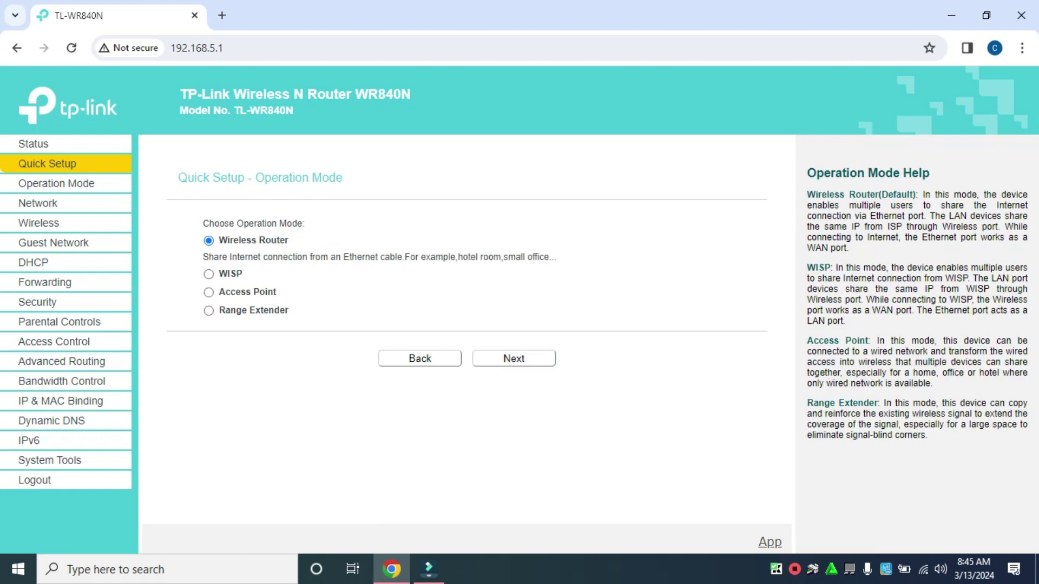
key("Return")
left_click(514, 359)
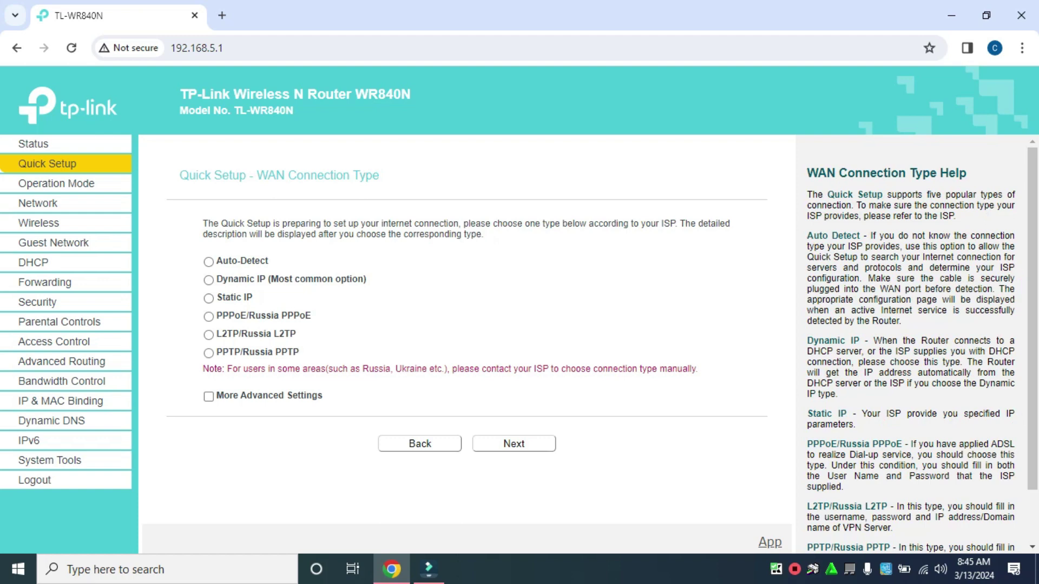
left_click(209, 262)
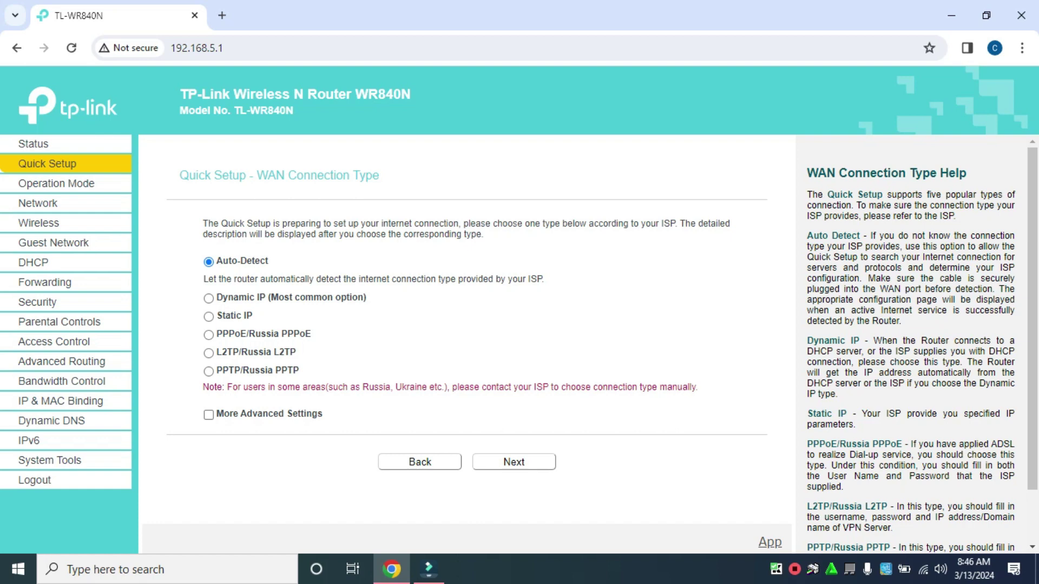
left_click(515, 462)
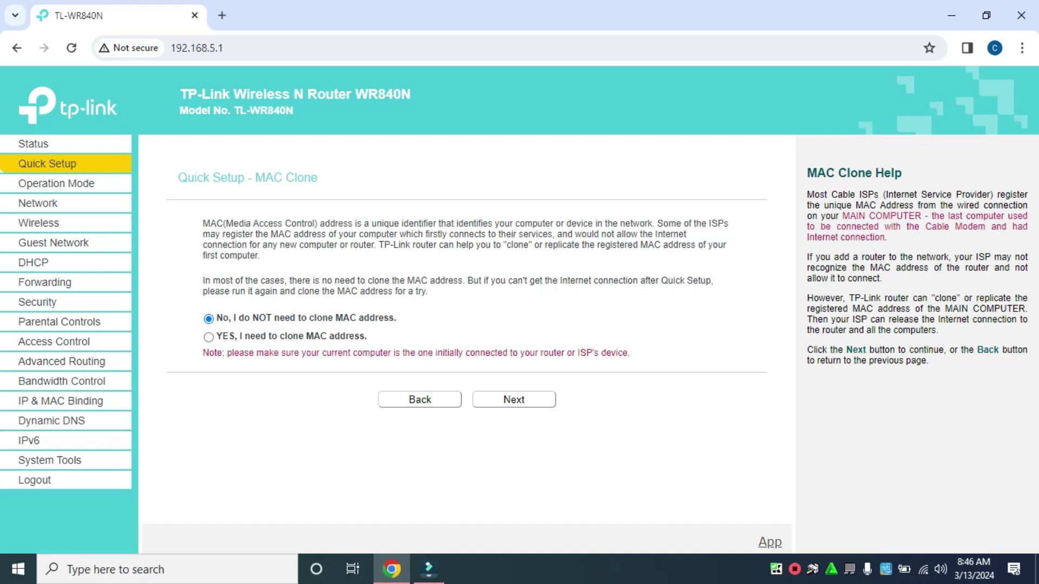
Skip MAC cloning, give TP-Link_0C08 a new WPA2 wireless password, and save the summary
left_click(514, 400)
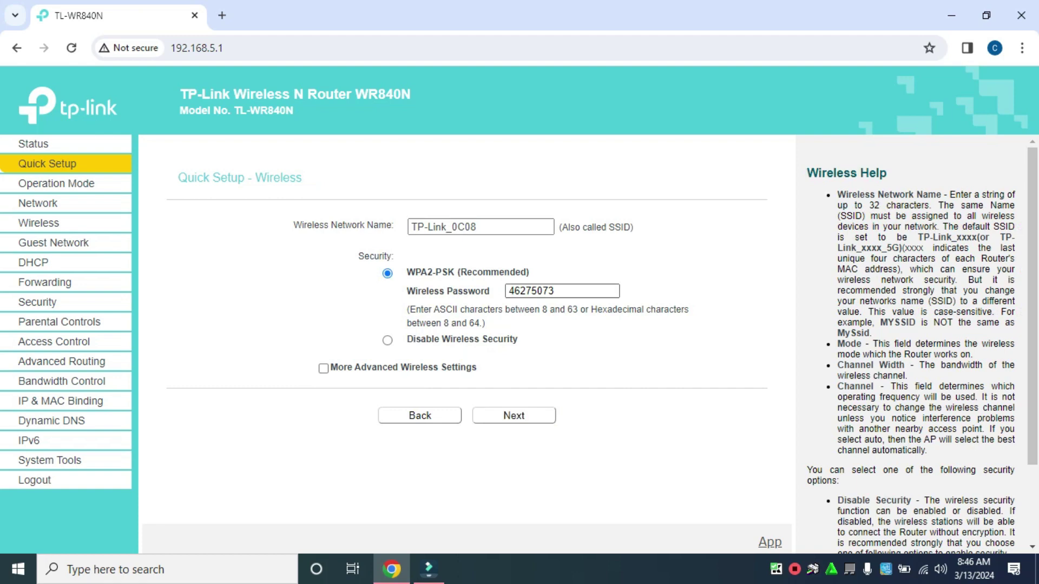
double_click(558, 291)
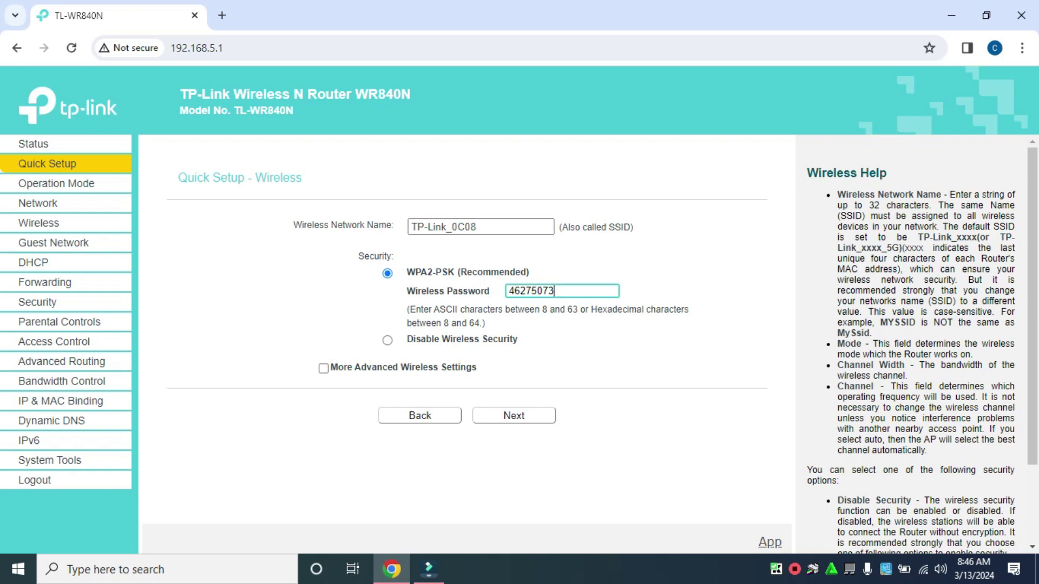
type("12345678")
triple_click(444, 226)
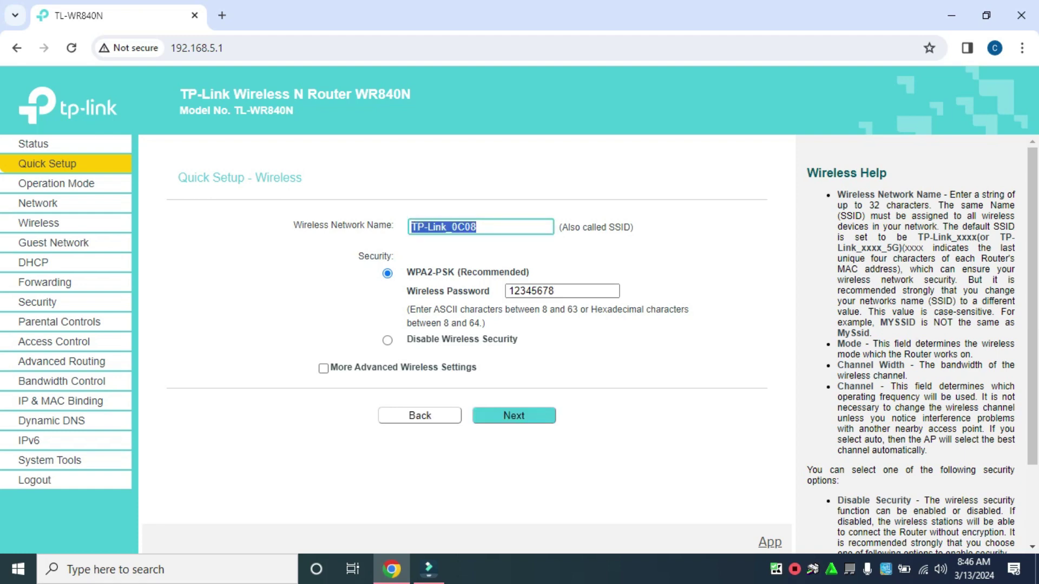
left_click(513, 416)
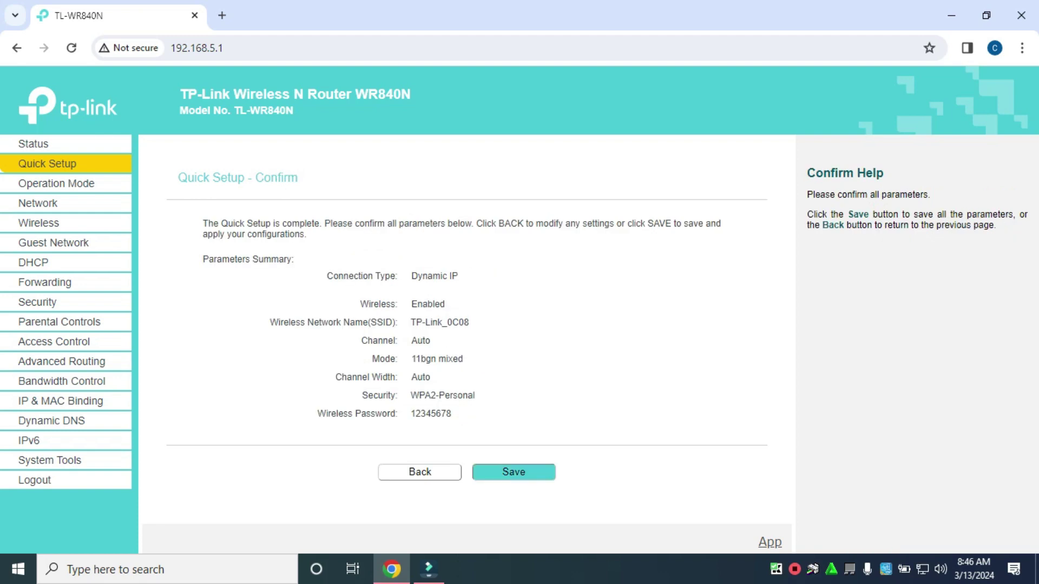
left_click(513, 472)
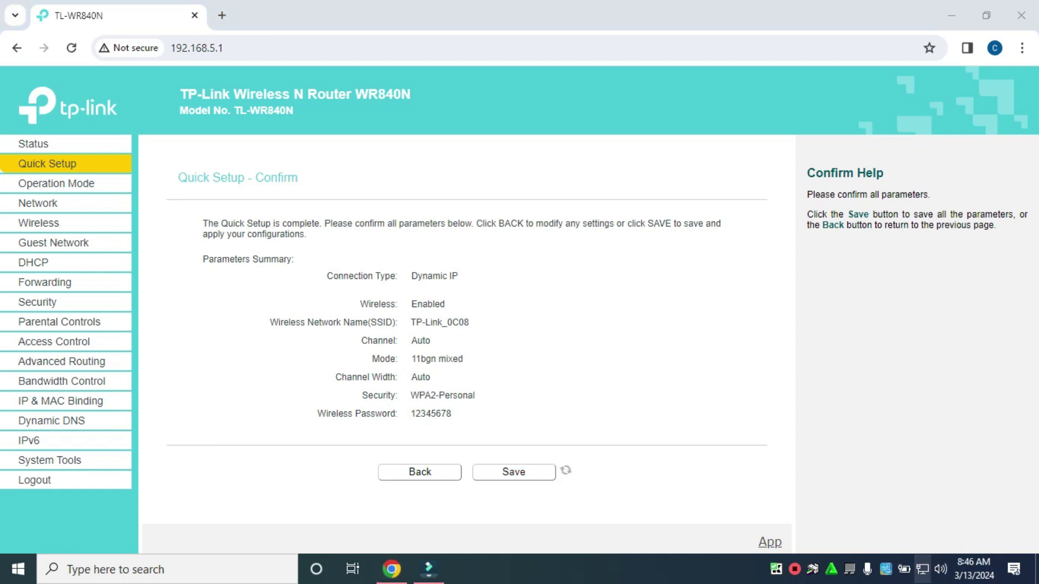
Disconnect the PC from JJCH PISOWIFI 2, review the router's Status page, and open a new tab
left_click(922, 570)
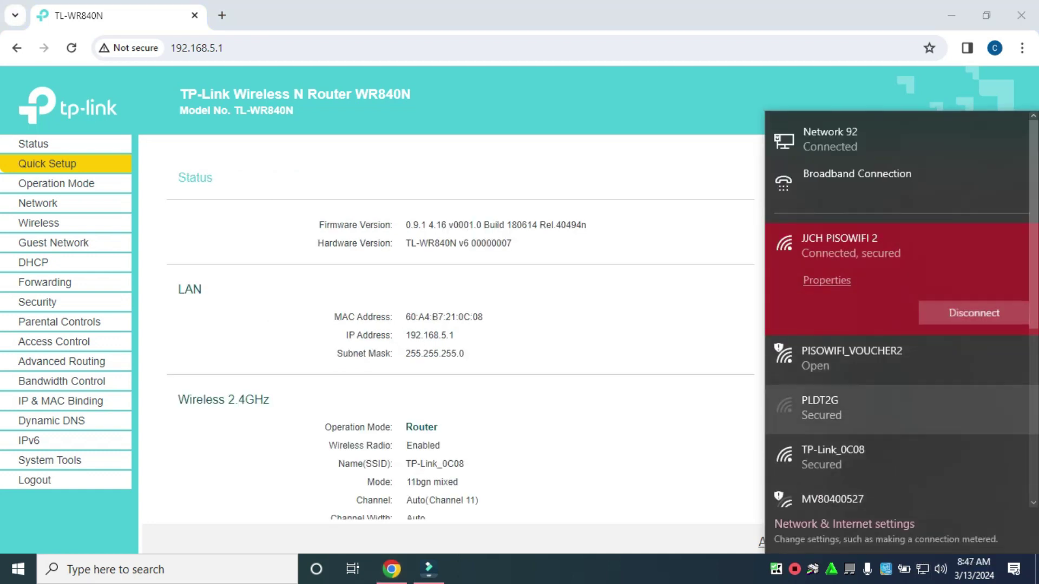
left_click(974, 313)
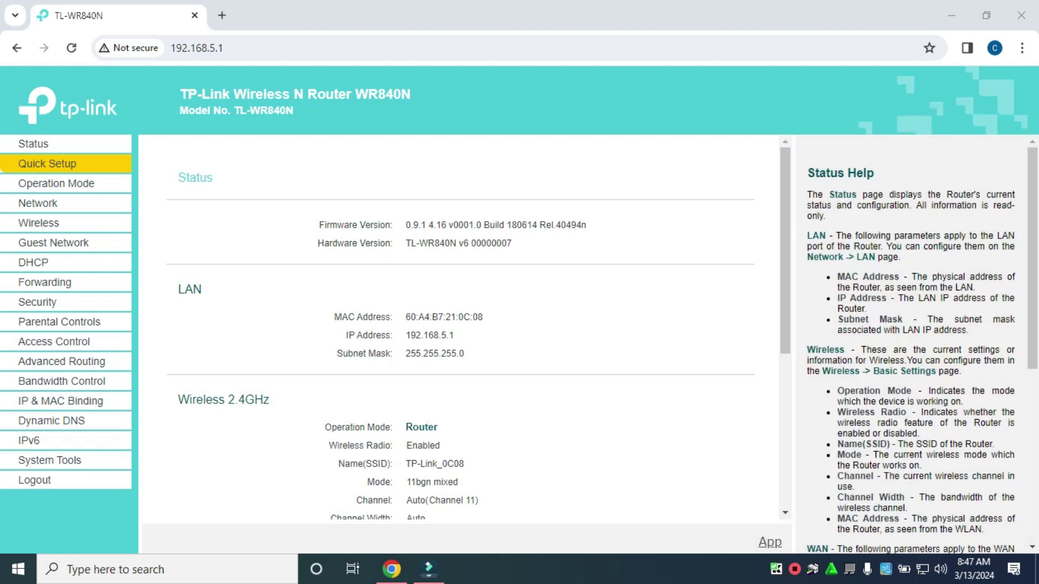
scroll(460, 325, "down", 5)
scroll(460, 325, "down", 1)
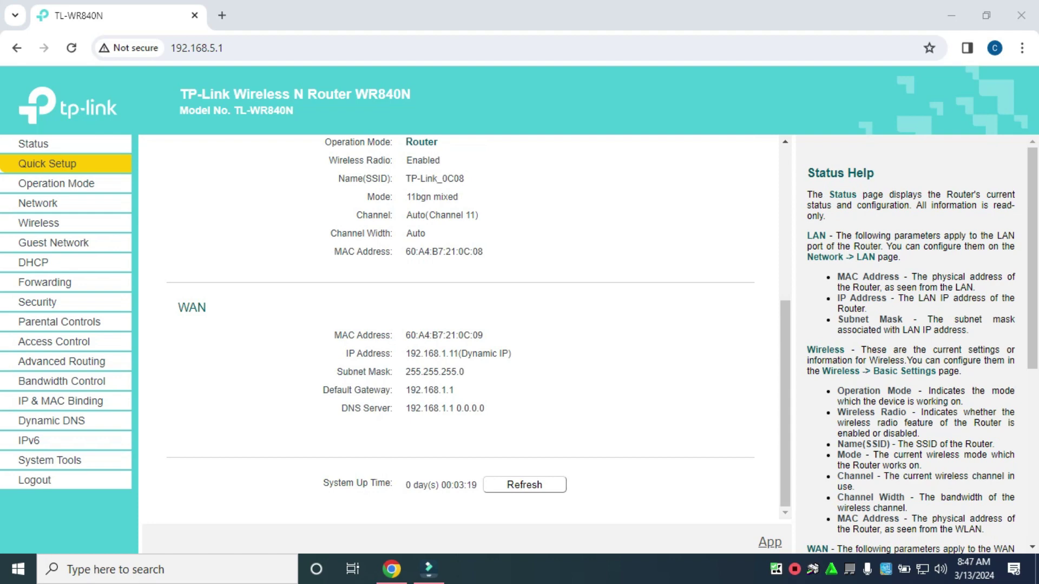
scroll(460, 324, "up", 6)
left_click(222, 15)
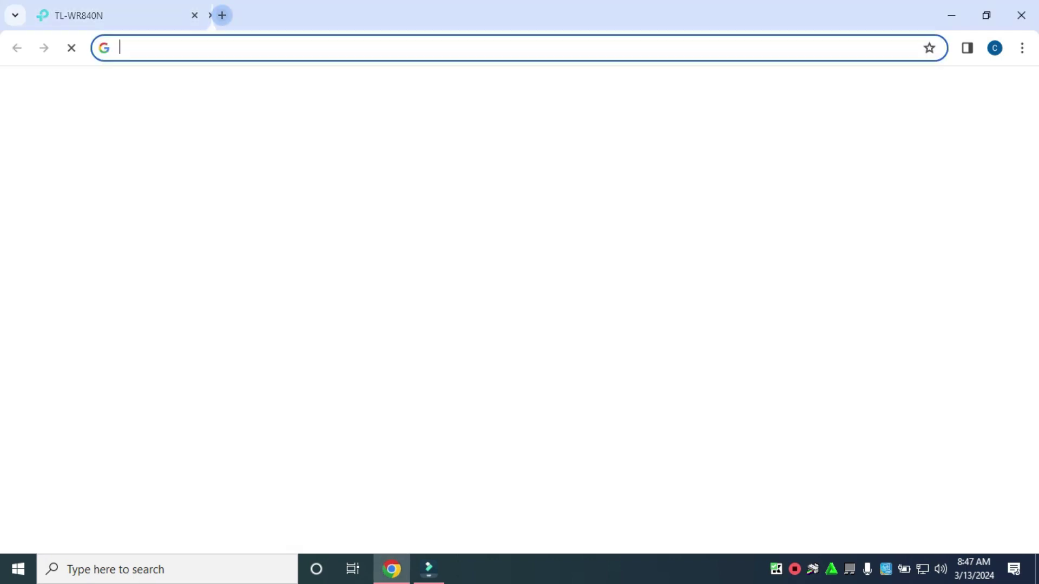
Run a fast.com speed test showing 95 Mbps, switching between it and the router tab
left_click(514, 367)
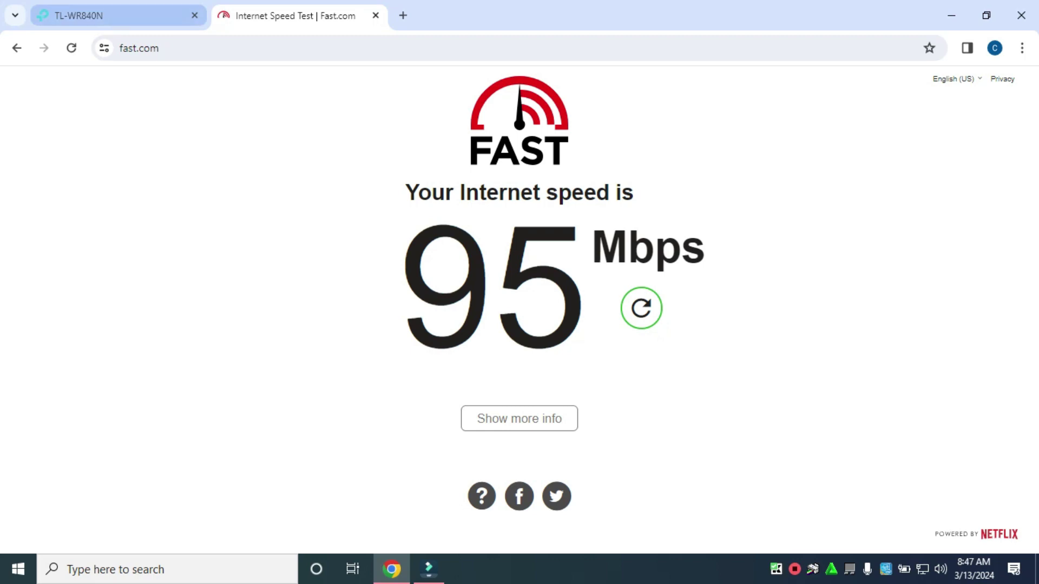
key("ctrl+shift+Tab")
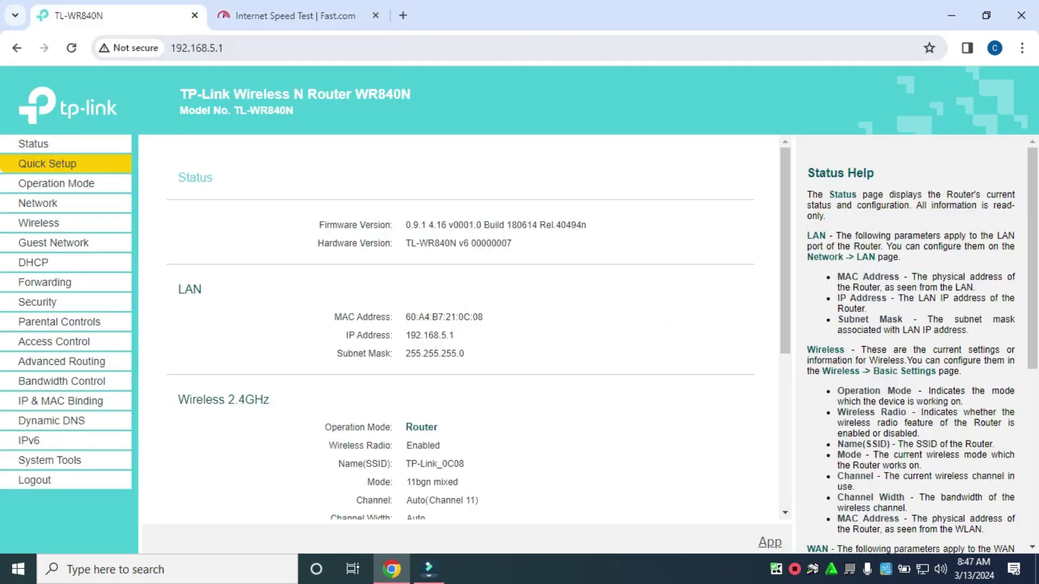
left_click_drag(188, 94, 411, 94)
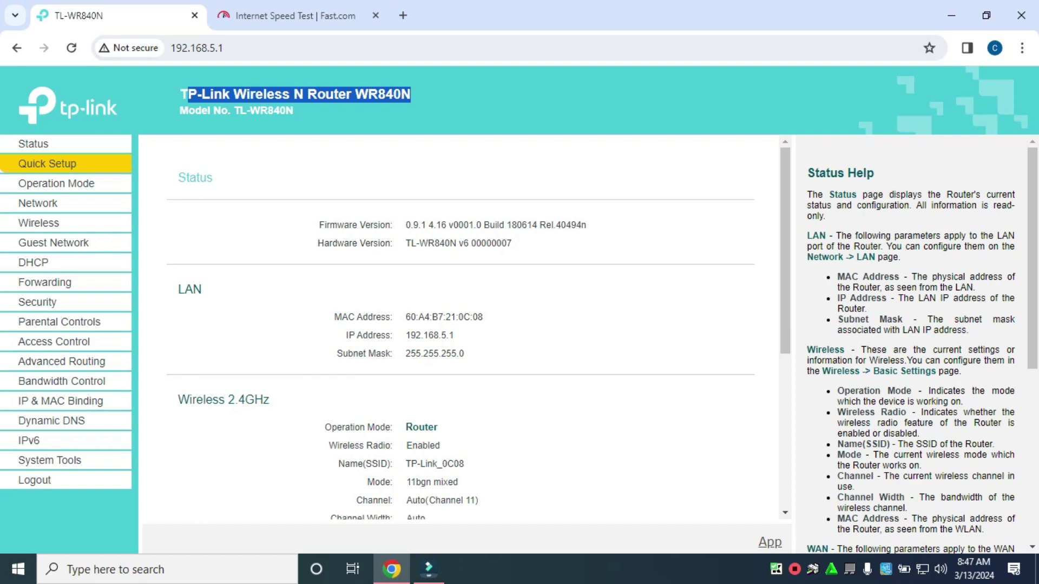
key("ctrl+Tab")
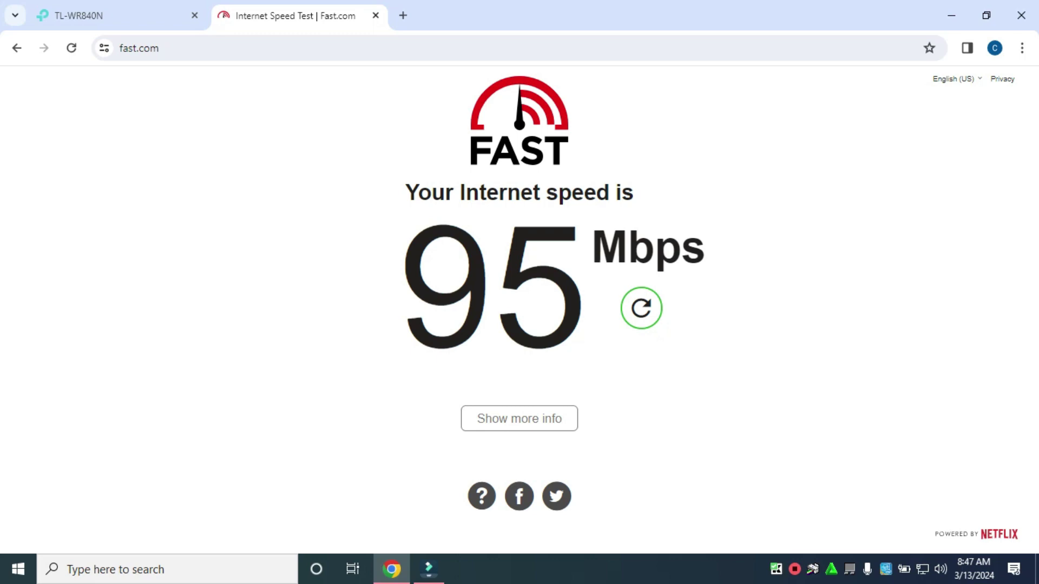
key("ctrl+Tab")
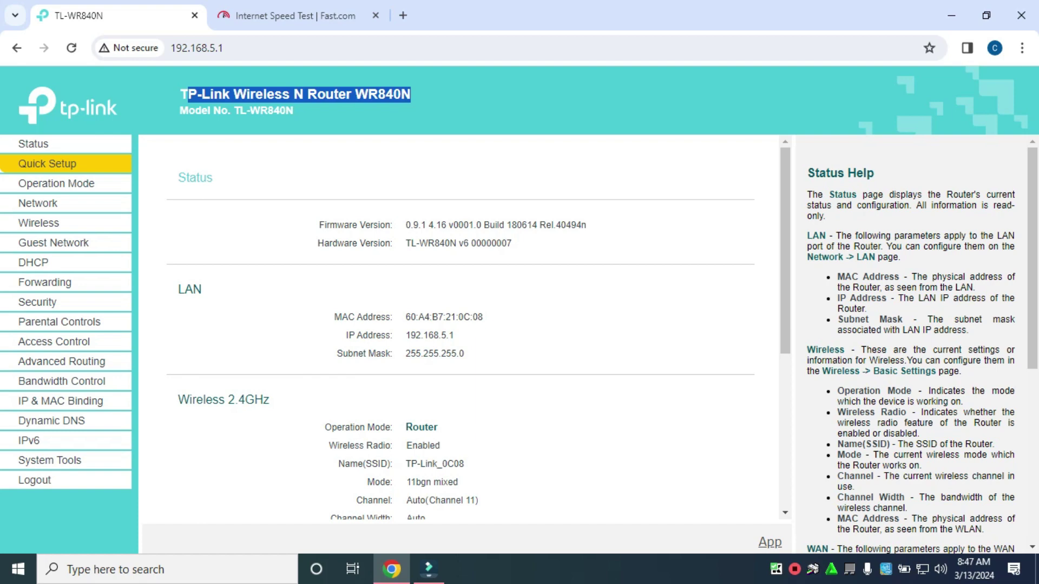
Open Wireless > Wireless Security and check the wireless password
scroll(460, 325, "down", 5)
scroll(460, 325, "up", 5)
left_click(39, 223)
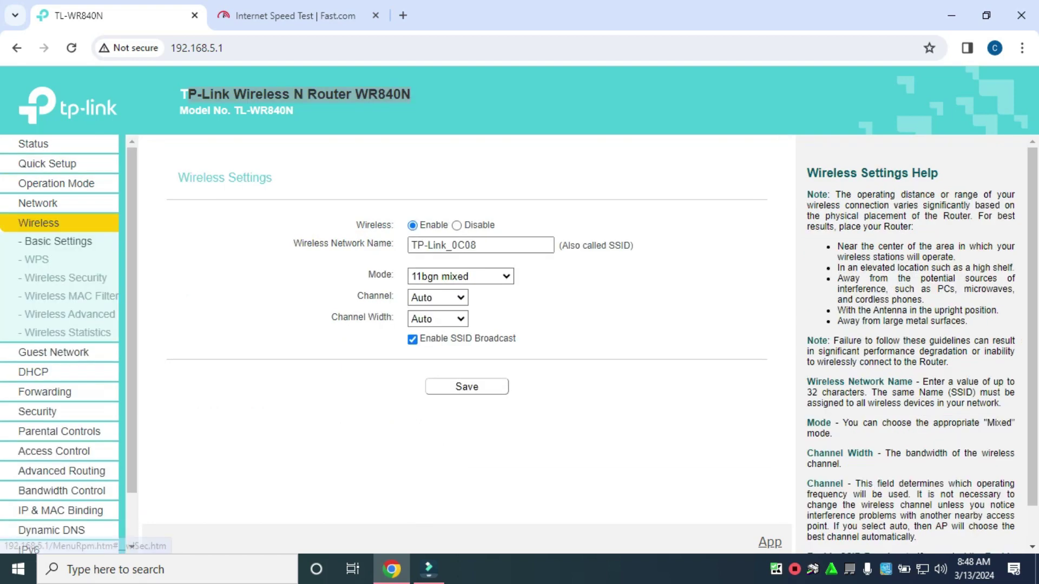
left_click(65, 278)
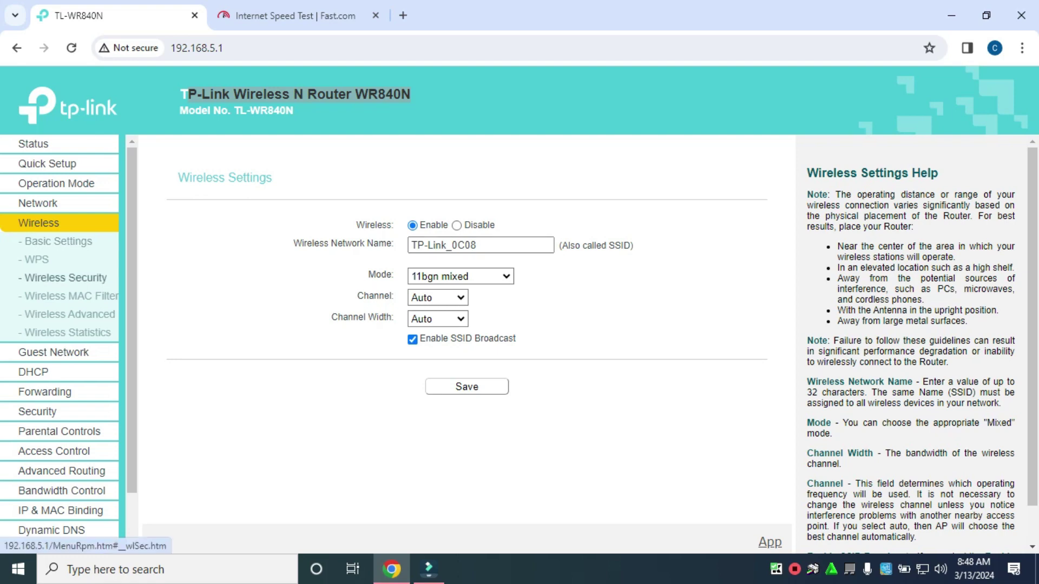
scroll(479, 334, "down", 4)
scroll(479, 334, "up", 4)
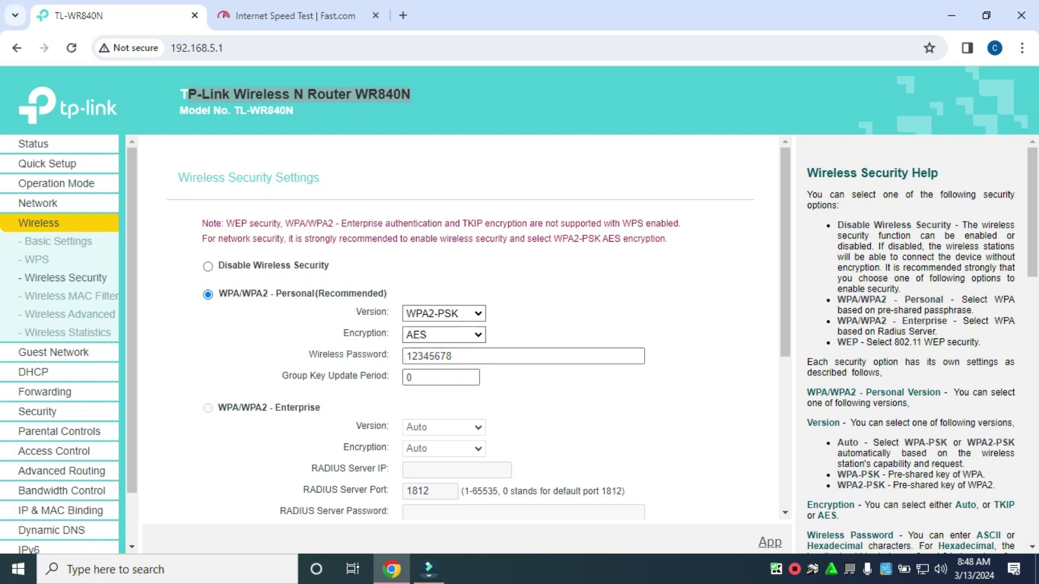
left_click(452, 356)
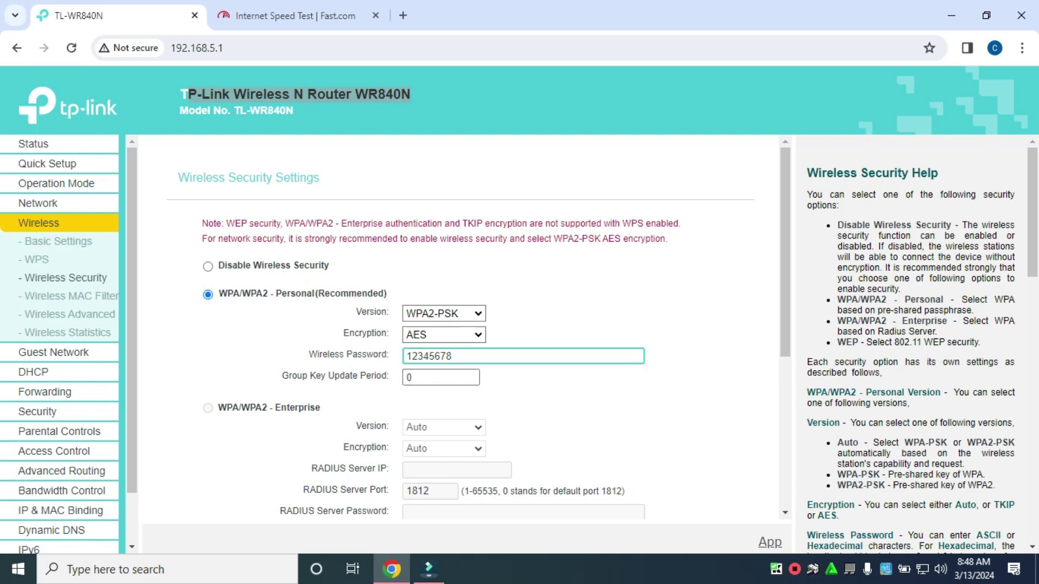
scroll(452, 357, "down", 4)
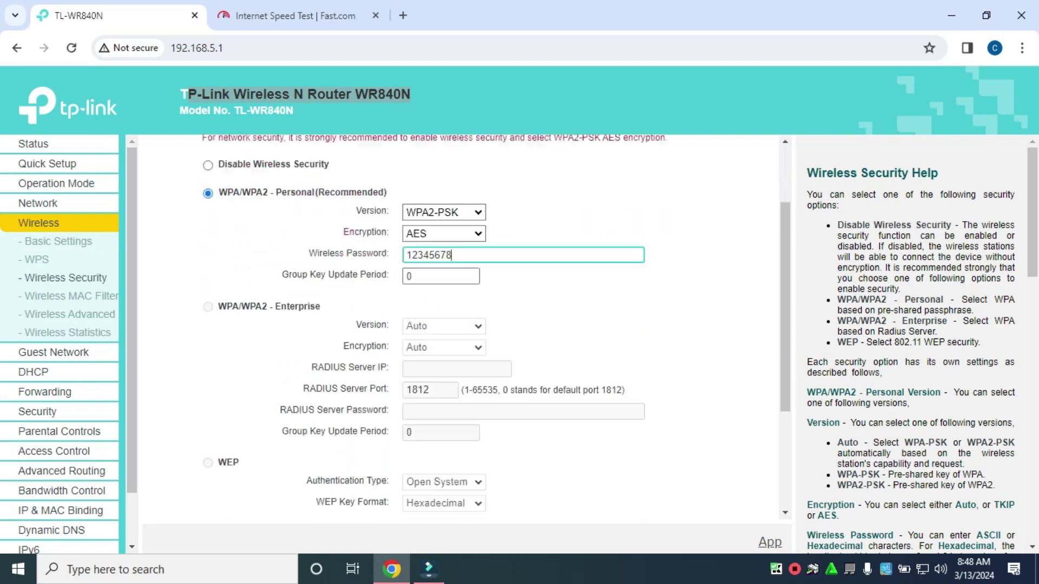
scroll(59, 341, "down", 1)
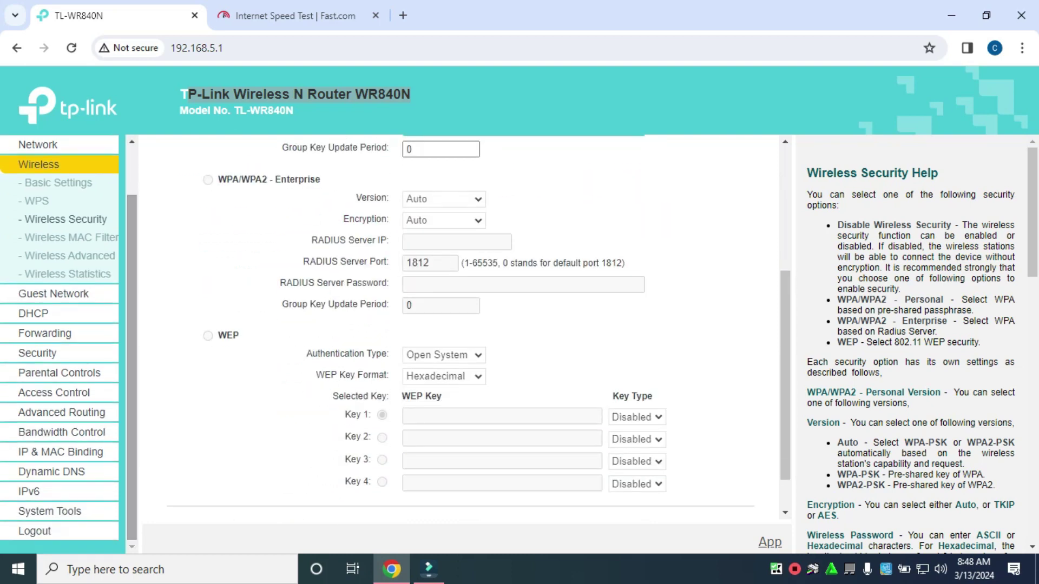
Go to System Tools > Password to change the admin login
left_click(50, 511)
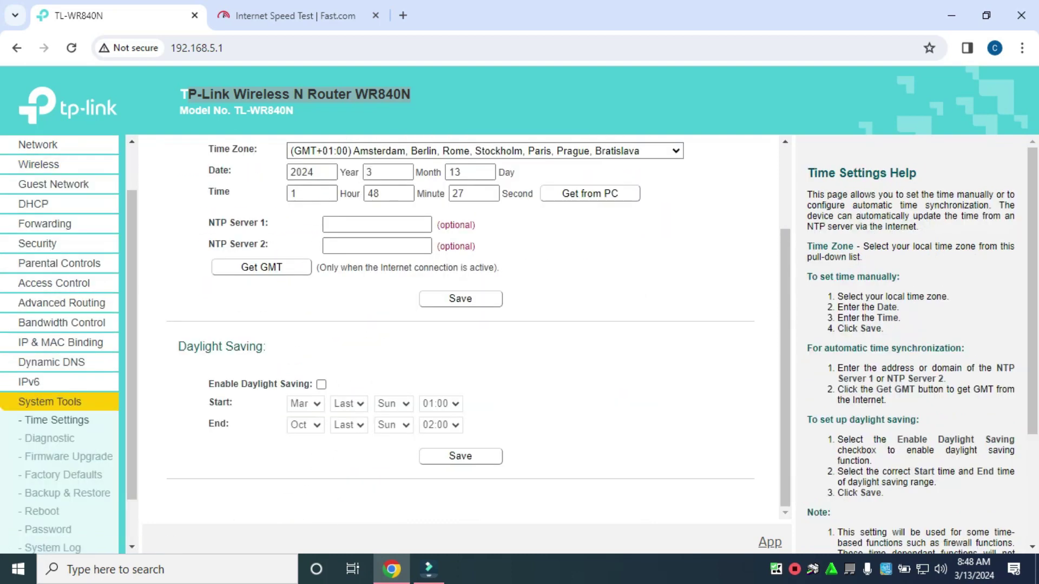
scroll(48, 475, "down", 1)
left_click(47, 474)
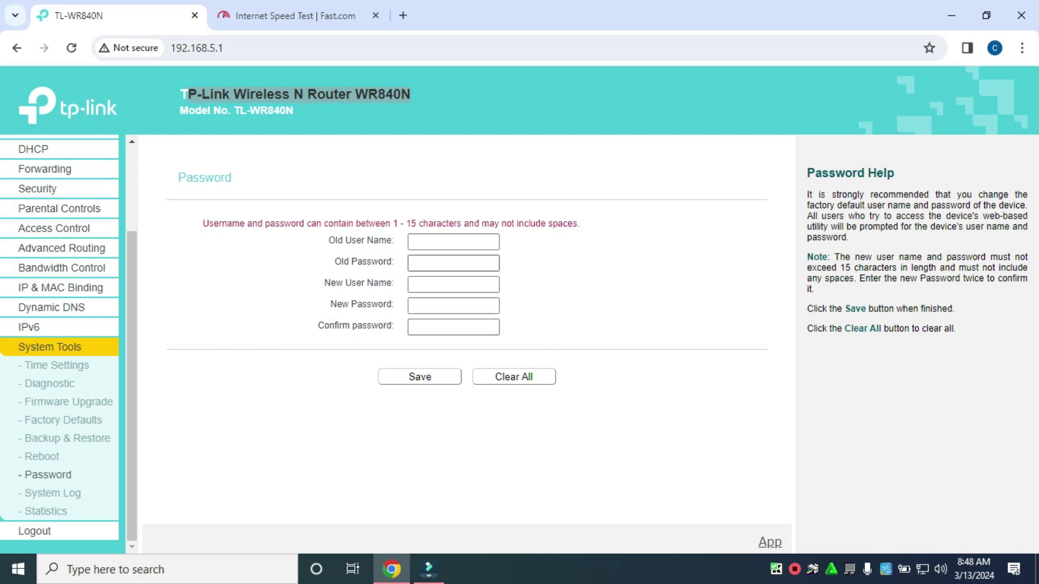
Fill in the old user name, old password, and new user name fields
left_click(454, 242)
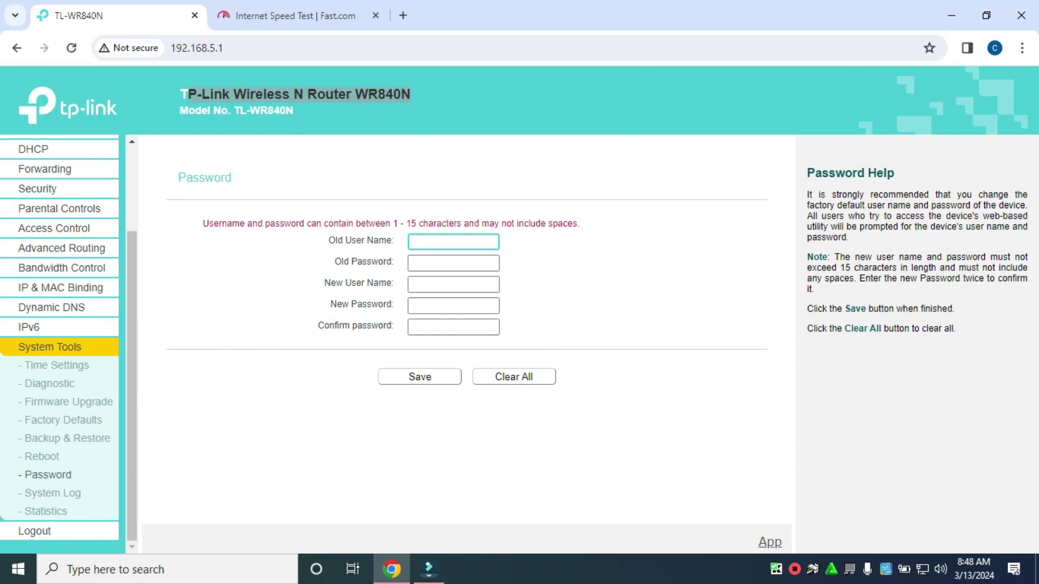
type("admin")
left_click(453, 263)
type("admin")
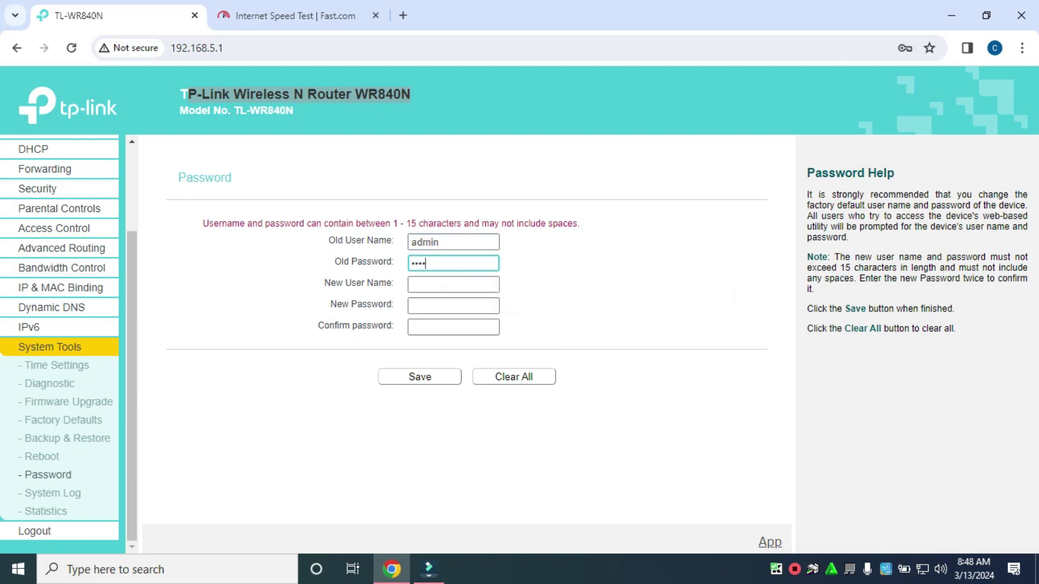
left_click(453, 285)
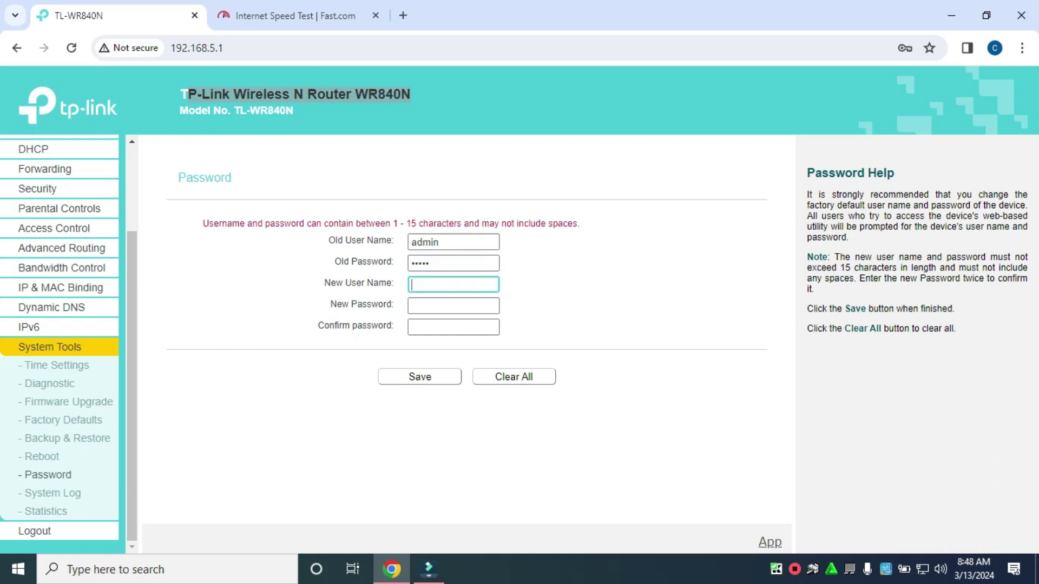
type("admin")
Enter and confirm the new admin password, save it, and dismiss the breach warning
left_click(454, 306)
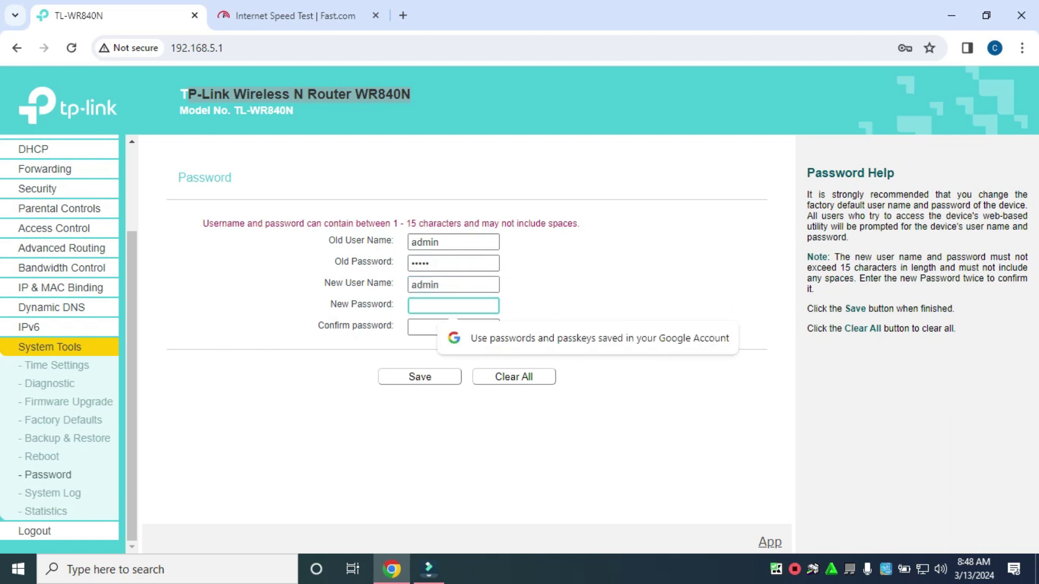
type("••••••")
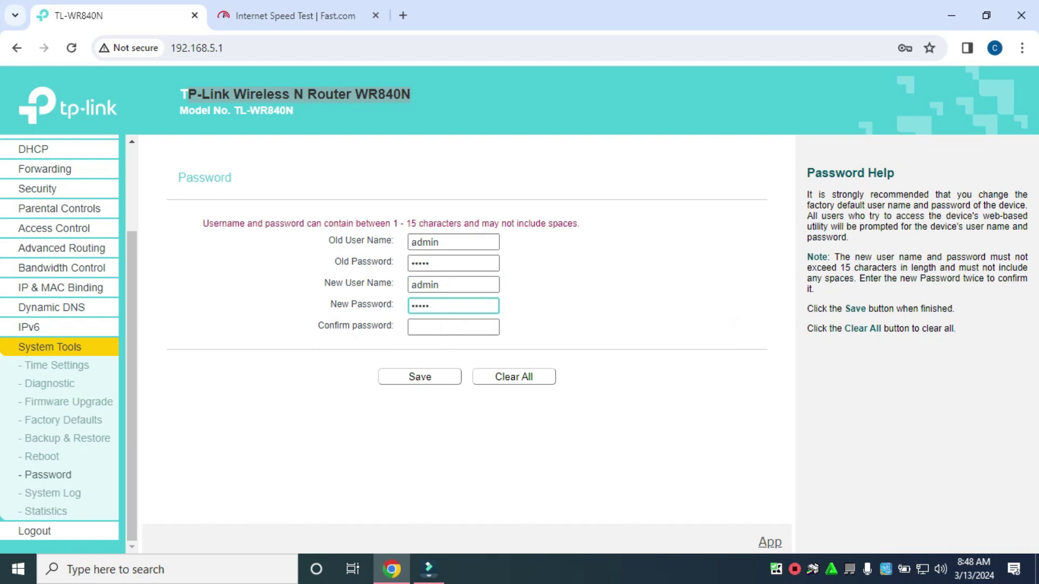
type("••")
left_click(454, 327)
type("•")
type("•••")
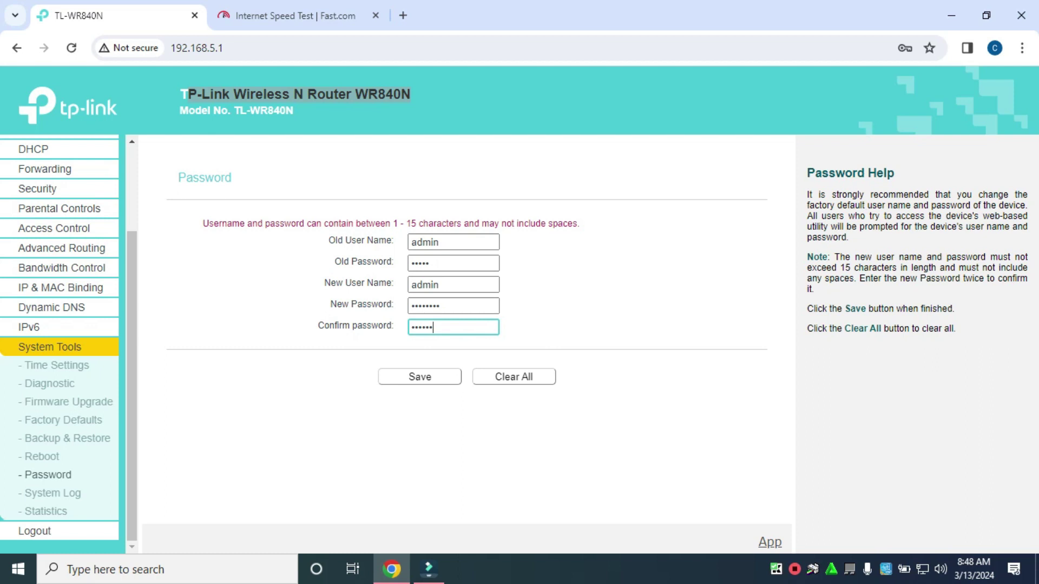
key("Tab")
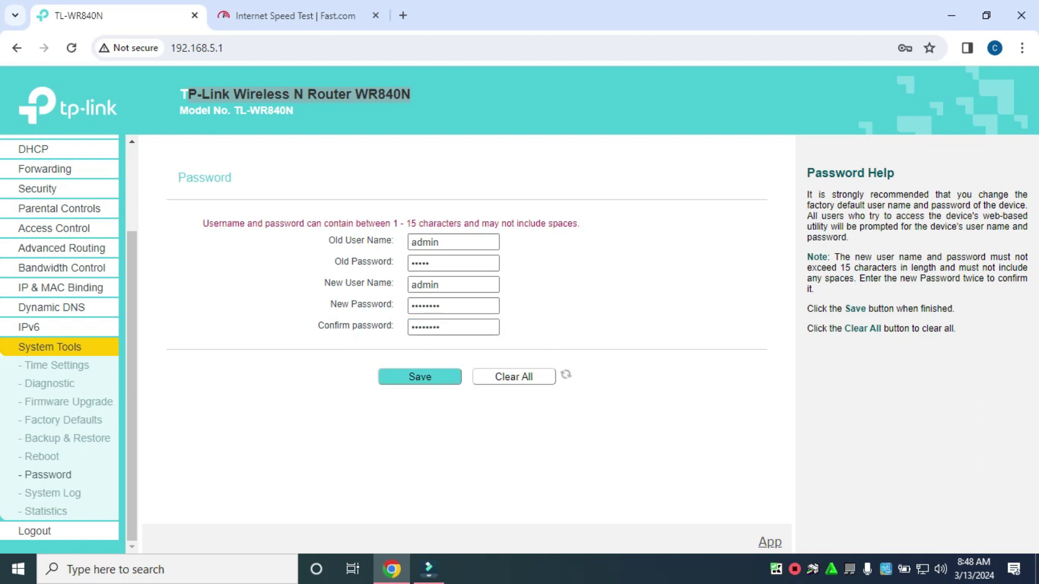
key("Return")
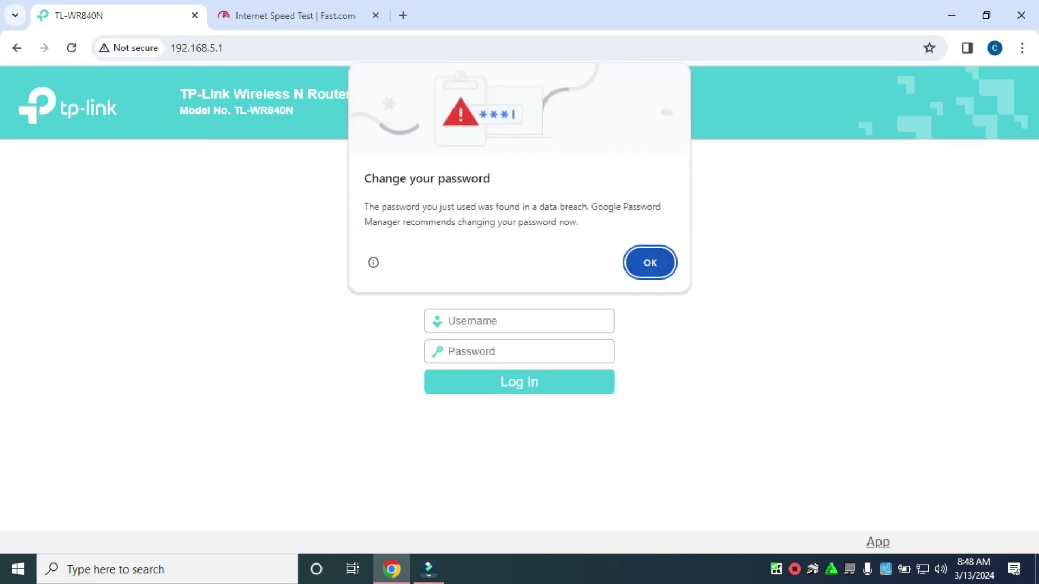
key("Return")
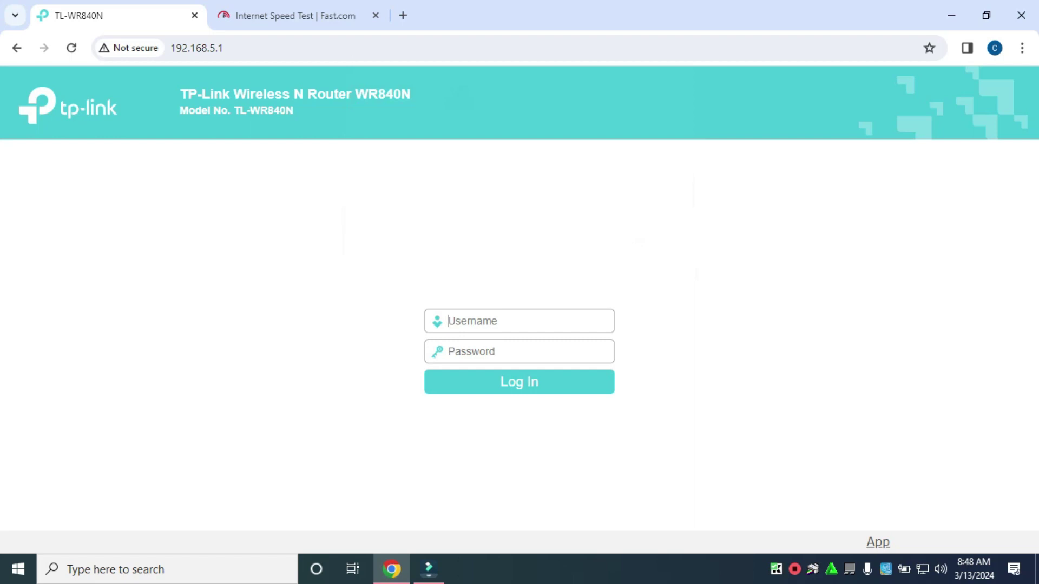
Sign in to the router with the new admin password and dismiss the breached-password warning
type("admin********")
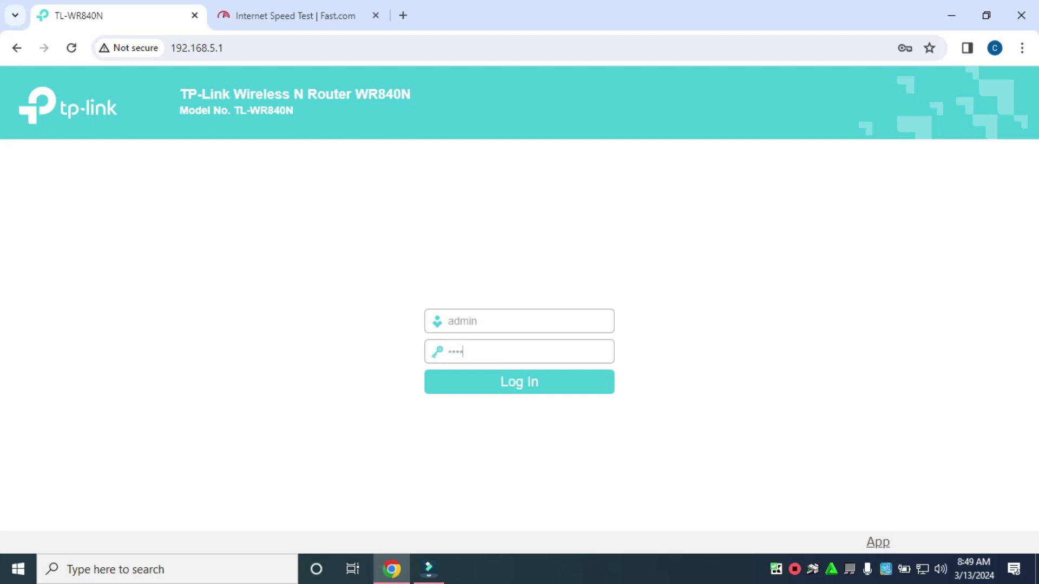
key("Return")
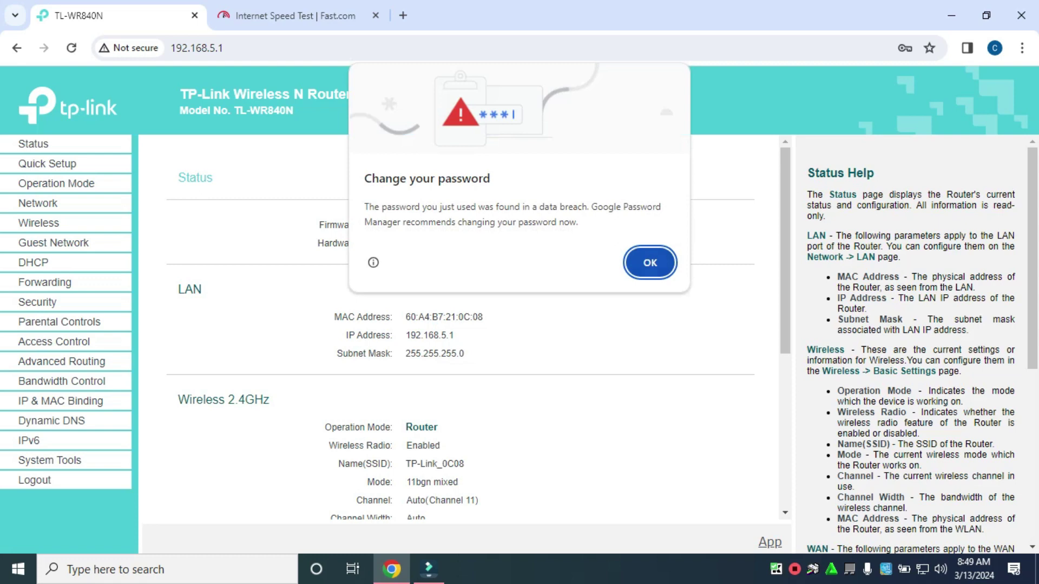
key("Return")
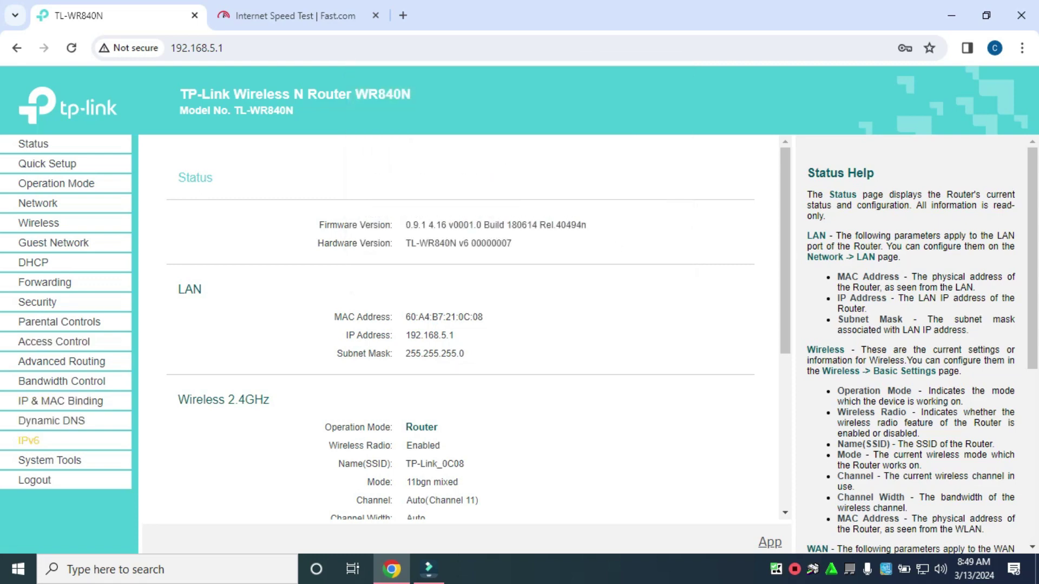
Log out of the router and try signing back in with the old default credentials, which fails
left_click(34, 480)
key("Return")
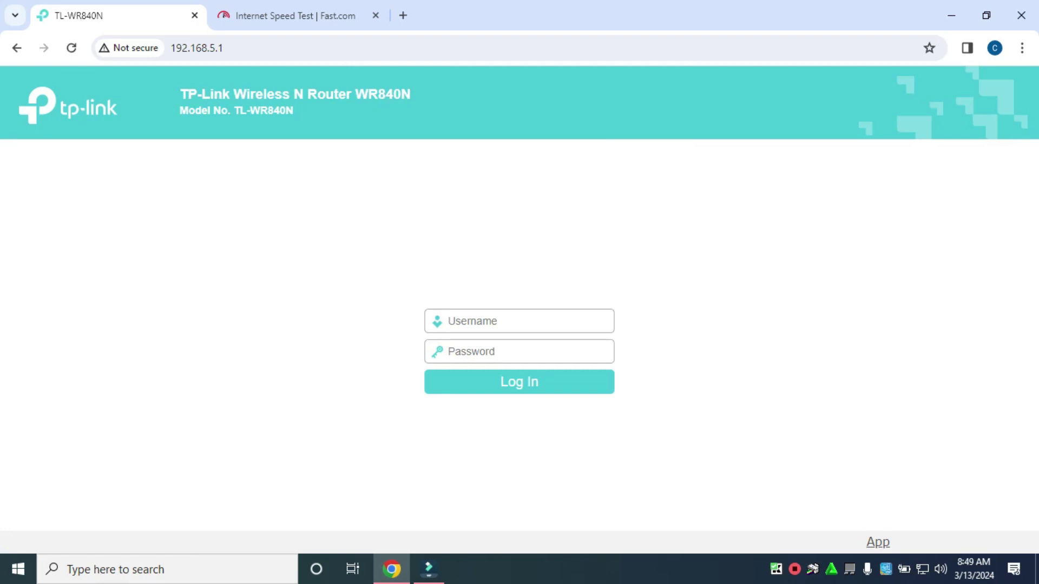
type("admin")
key("Tab")
type("admin")
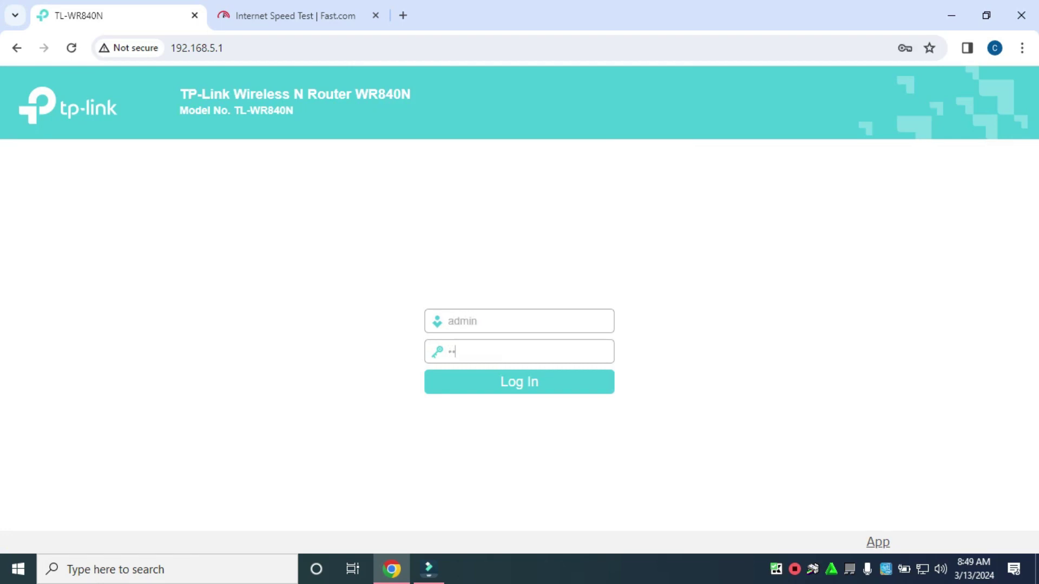
key("Return")
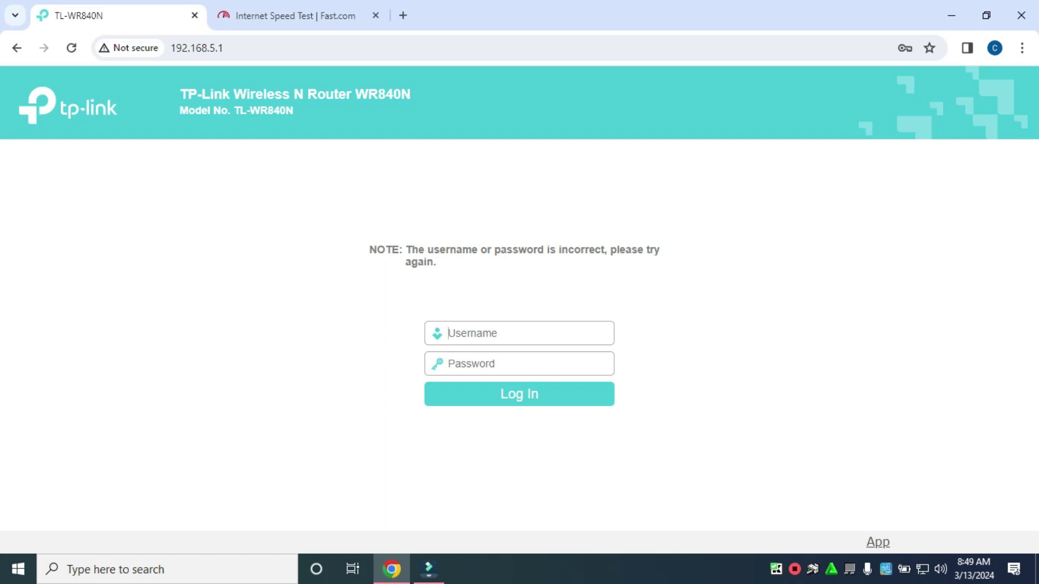
Sign in again with the new admin password and dismiss the breached-password warning
type("admin")
key("Tab")
type("ad••••••")
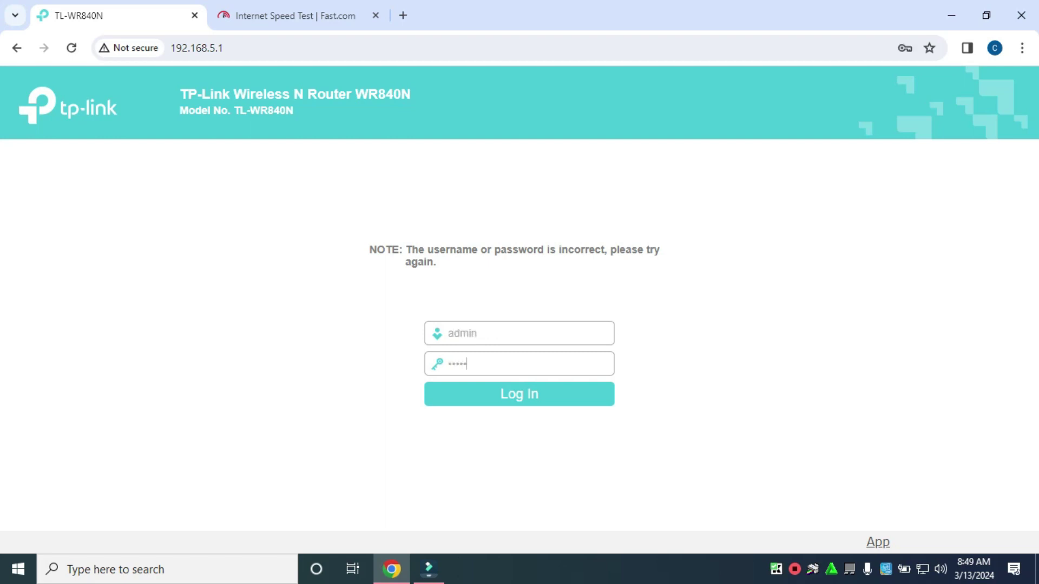
key("Return")
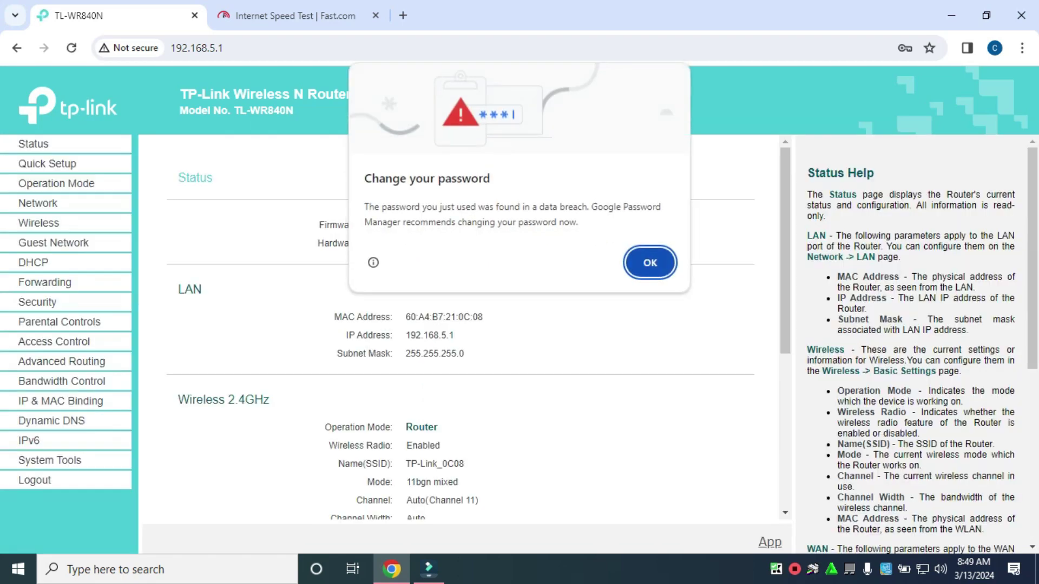
key("Return")
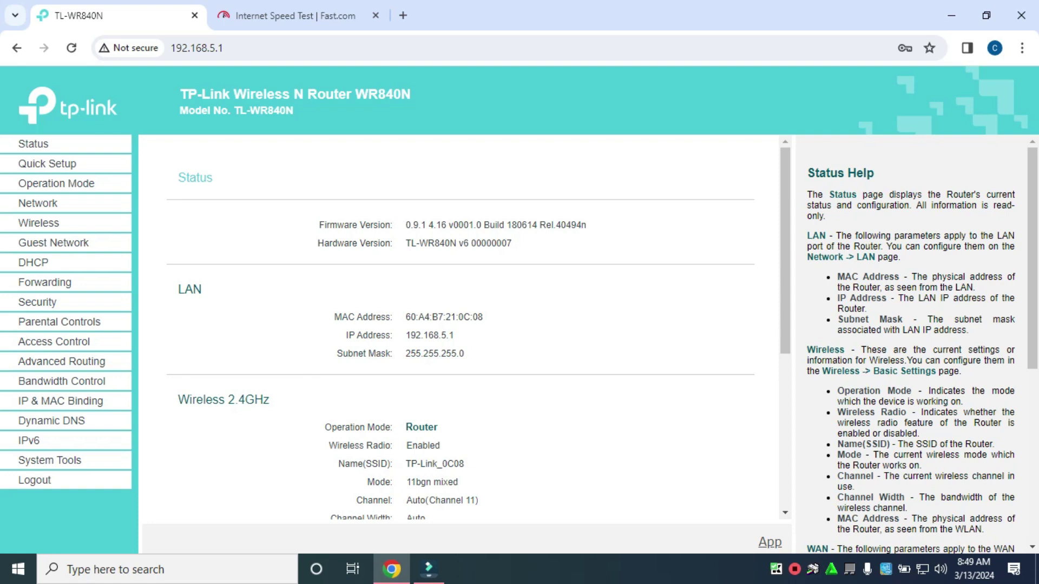
Check the Wireless, Network, Operation Mode and Status pages, ending on Wireless Settings for TP-Link_0C08
left_click(38, 223)
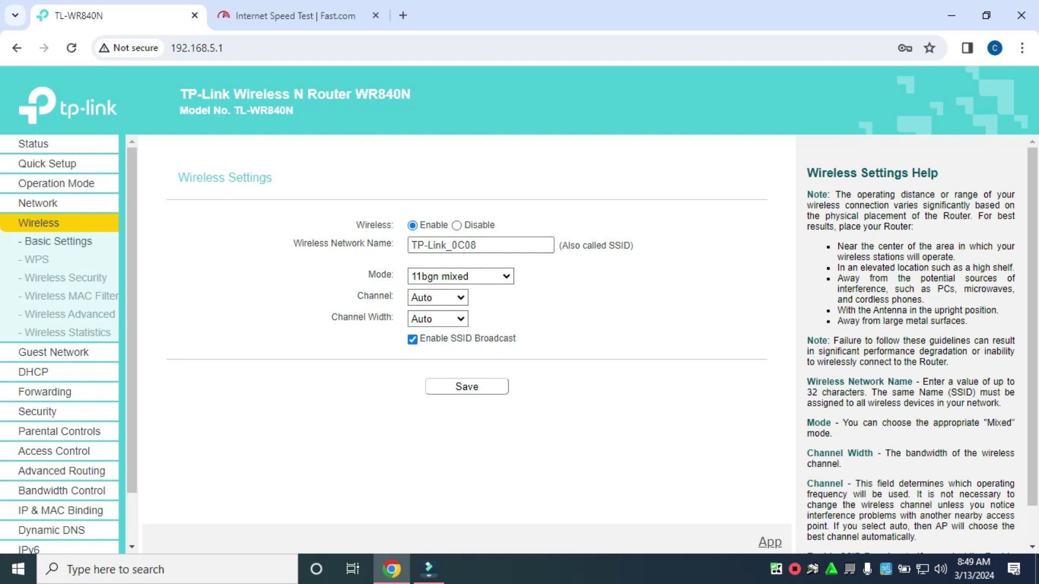
left_click(38, 203)
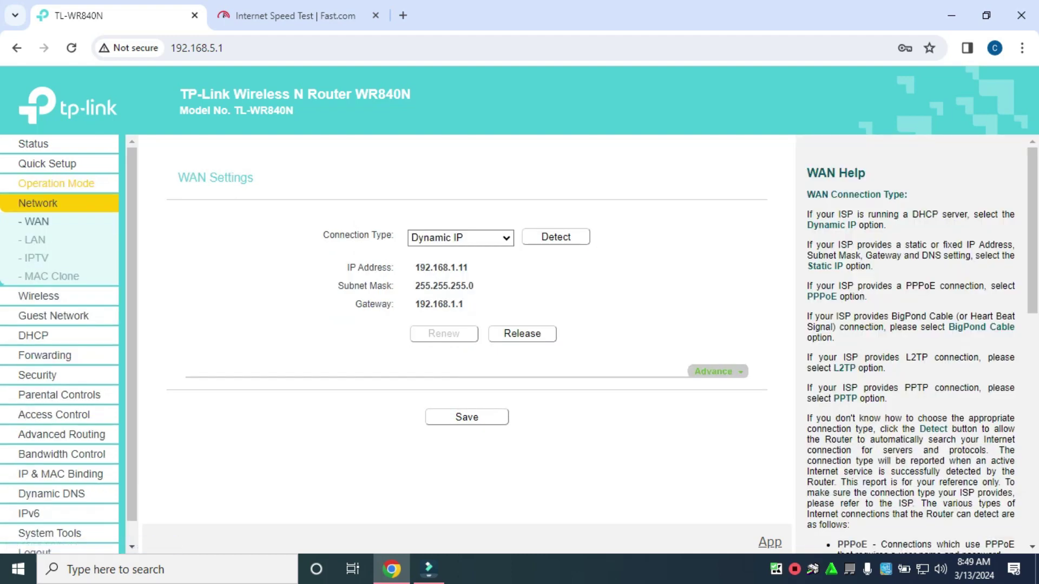
left_click(56, 184)
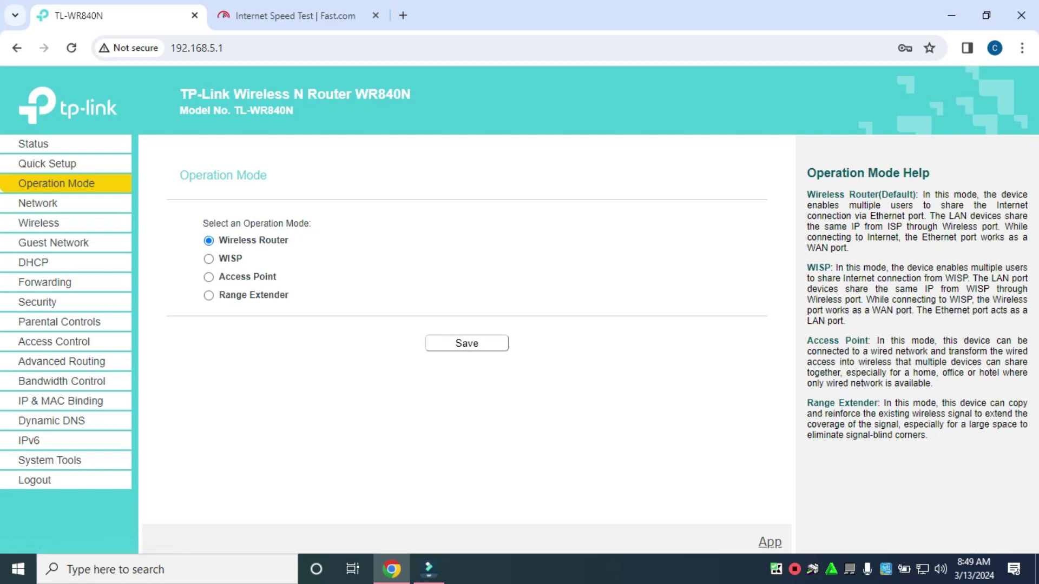
left_click(33, 143)
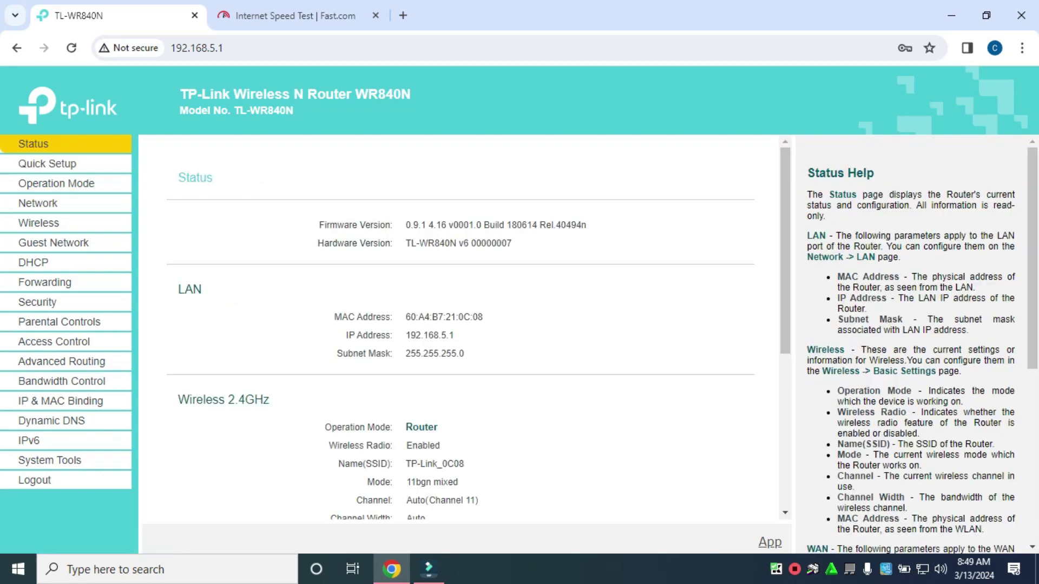
scroll(460, 325, "down", 5)
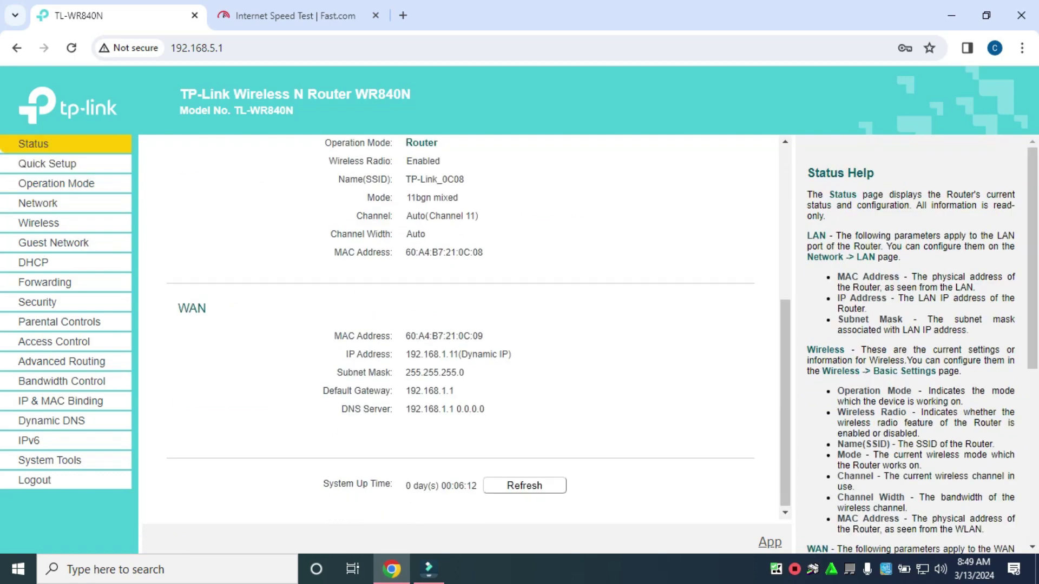
scroll(460, 325, "up", 5)
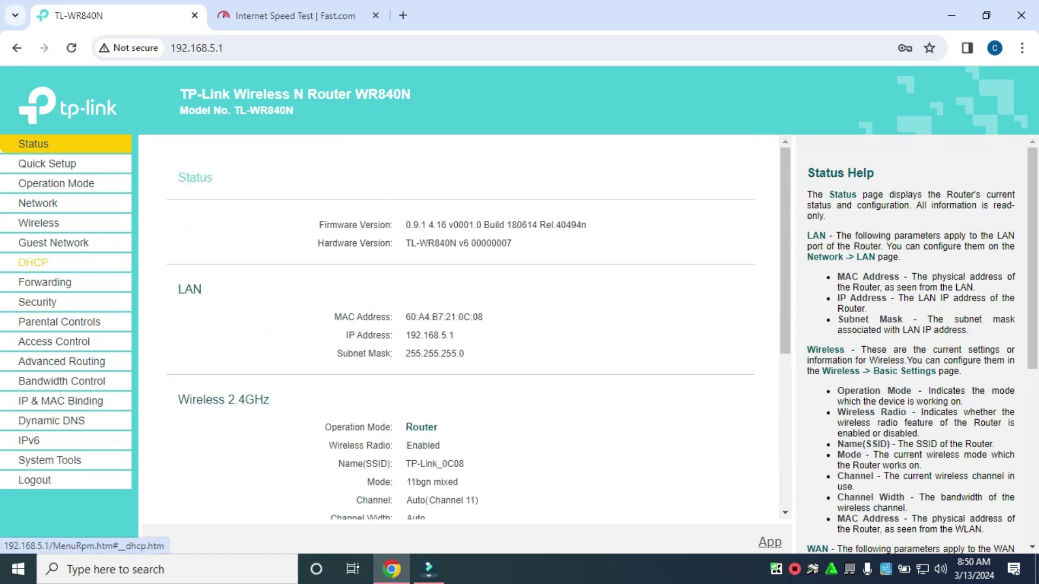
left_click(39, 223)
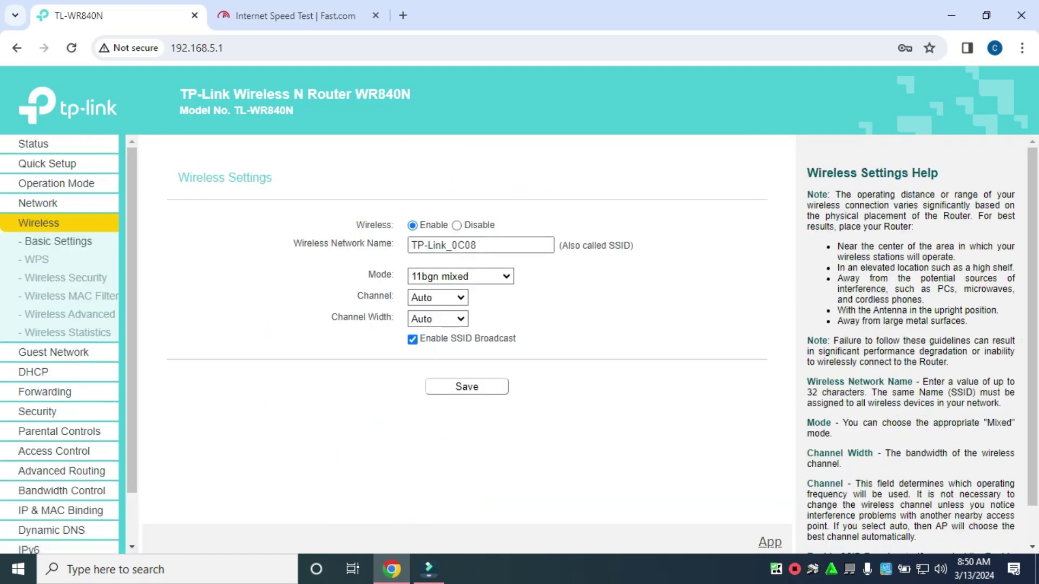